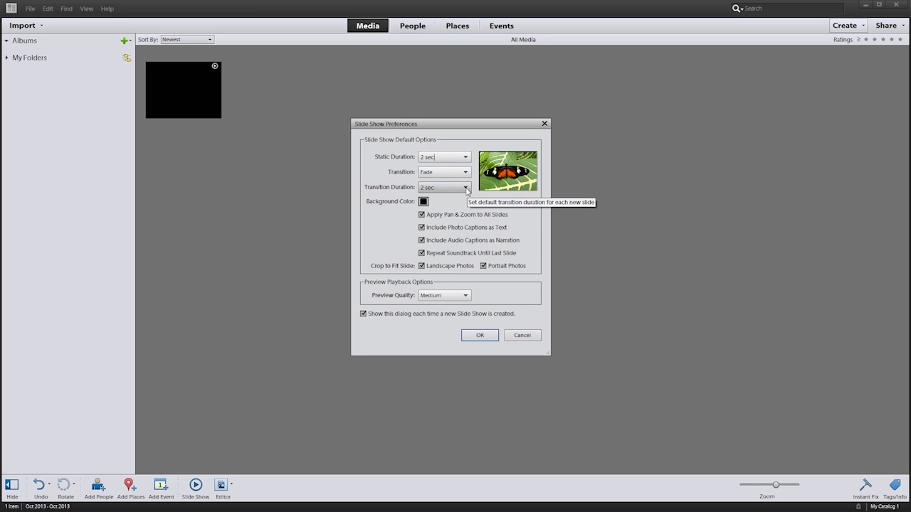
Set default transitions to 1 sec and turn off pan & zoom, captions, narration and soundtrack repeat.
{"action": "left_click", "coordinate": [466, 188]}
{"action": "left_click", "coordinate": [466, 198]}
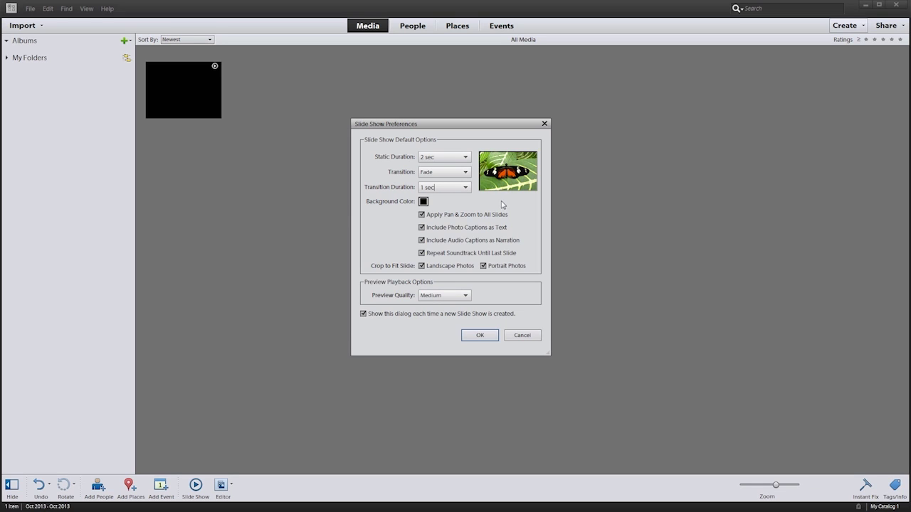
{"action": "left_click", "coordinate": [421, 214]}
{"action": "left_click", "coordinate": [421, 227]}
{"action": "left_click", "coordinate": [422, 240]}
{"action": "left_click", "coordinate": [421, 253]}
{"action": "left_click", "coordinate": [479, 335]}
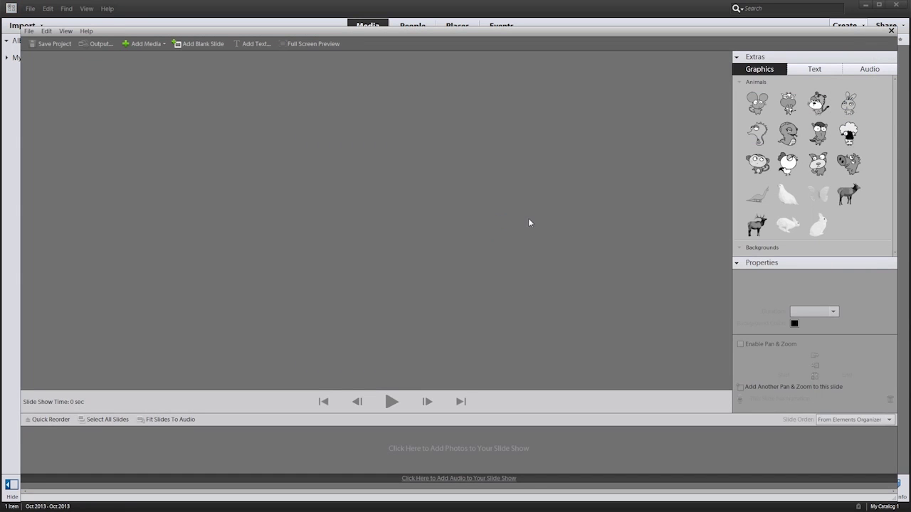
Reposition and enlarge the slide show editor window, and hide the Extras panel.
{"action": "left_click_drag", "start_coordinate": [462, 33], "coordinate": [443, 17]}
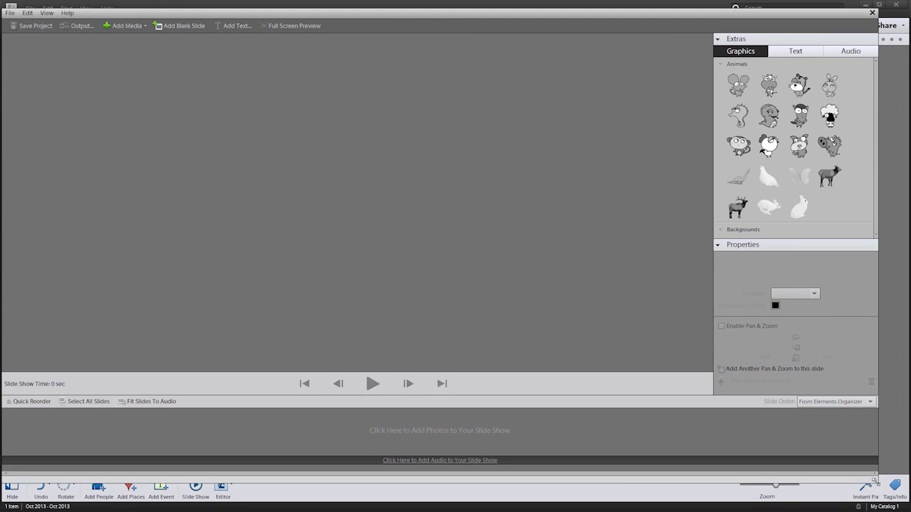
{"action": "left_click_drag", "start_coordinate": [878, 478], "coordinate": [906, 499]}
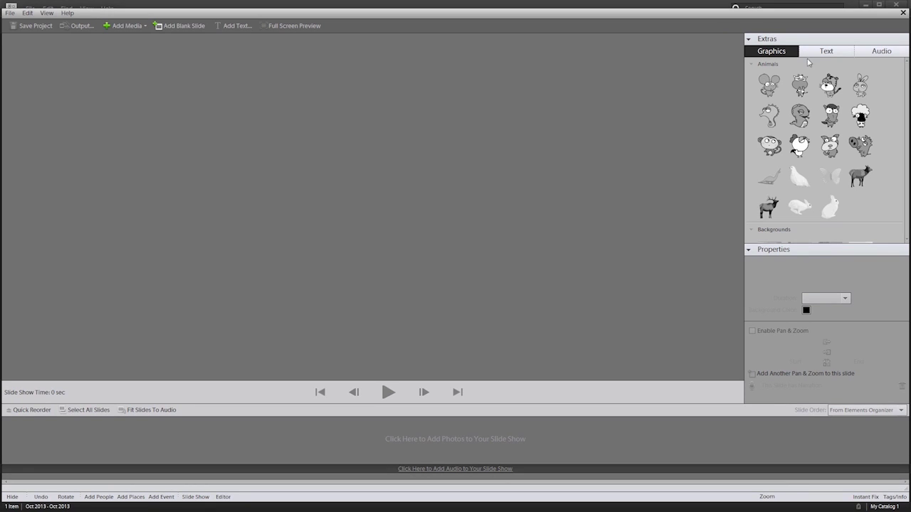
{"action": "left_click", "coordinate": [749, 40]}
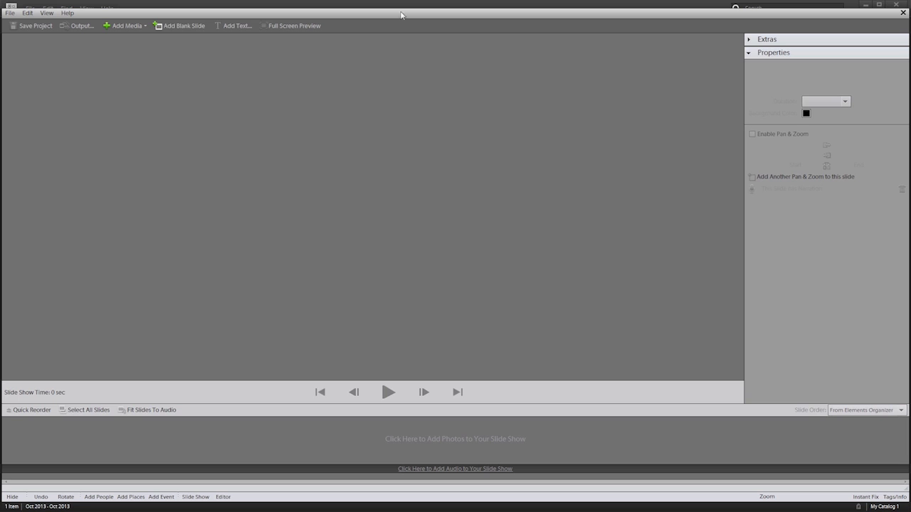
Add every photo from the MotoX folder to the slide show as 2 sec slides.
{"action": "left_click", "coordinate": [143, 29]}
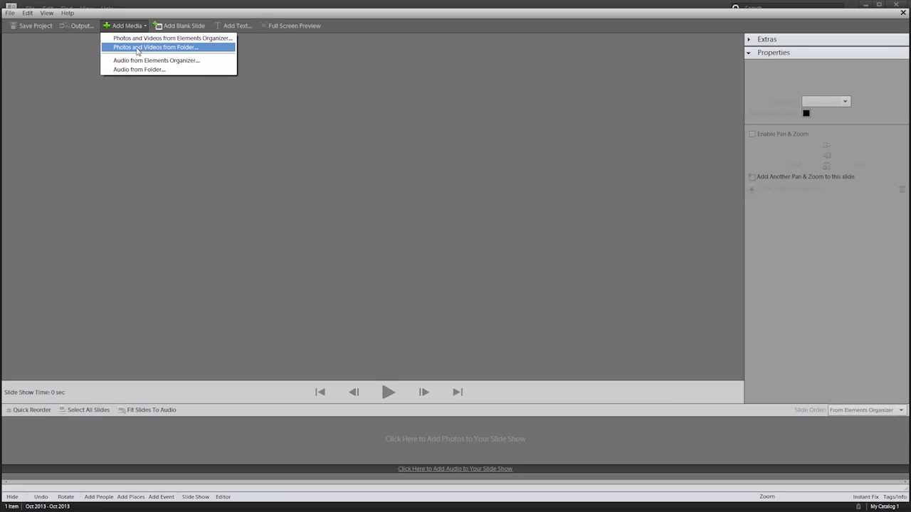
{"action": "left_click", "coordinate": [186, 49]}
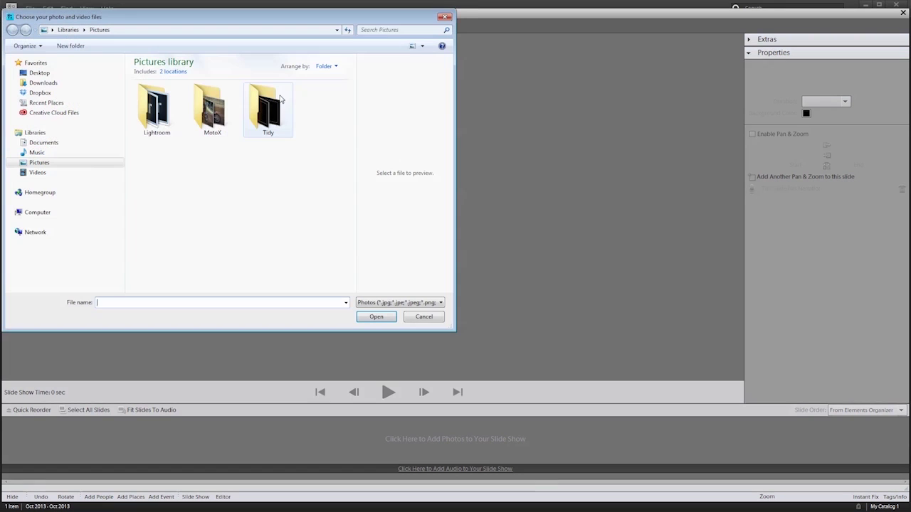
{"action": "double_click", "coordinate": [217, 111]}
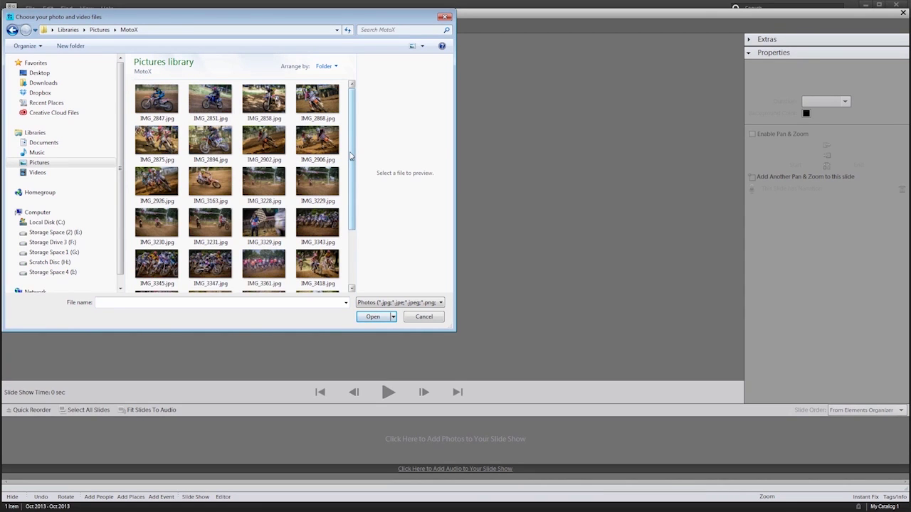
{"action": "key", "text": "ctrl+a"}
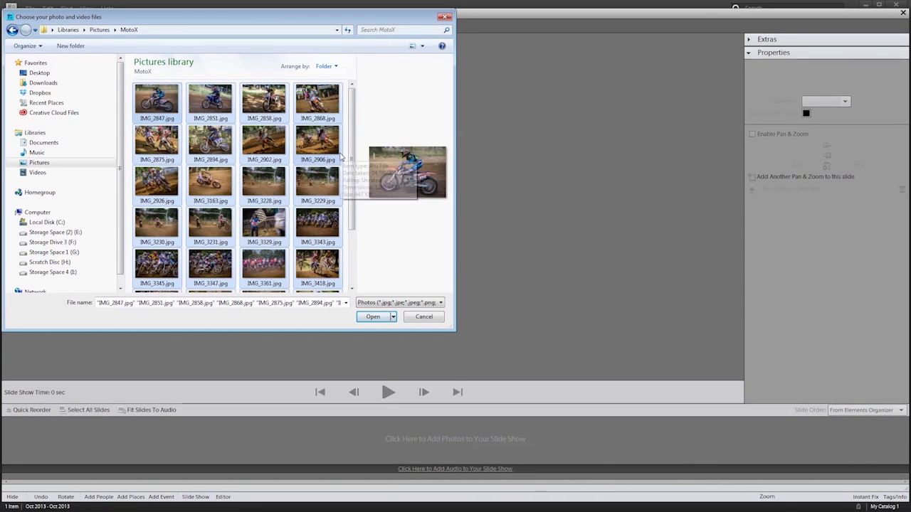
{"action": "left_click", "coordinate": [373, 317]}
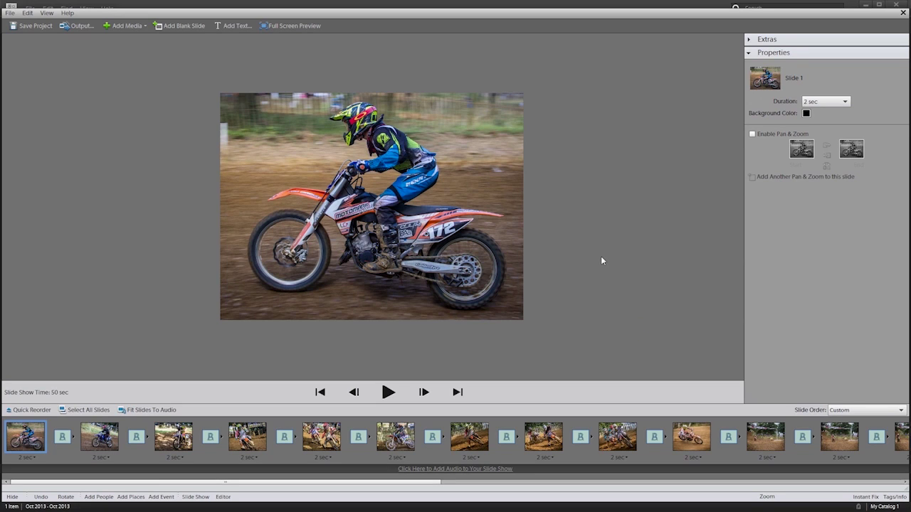
{"action": "left_click", "coordinate": [292, 26]}
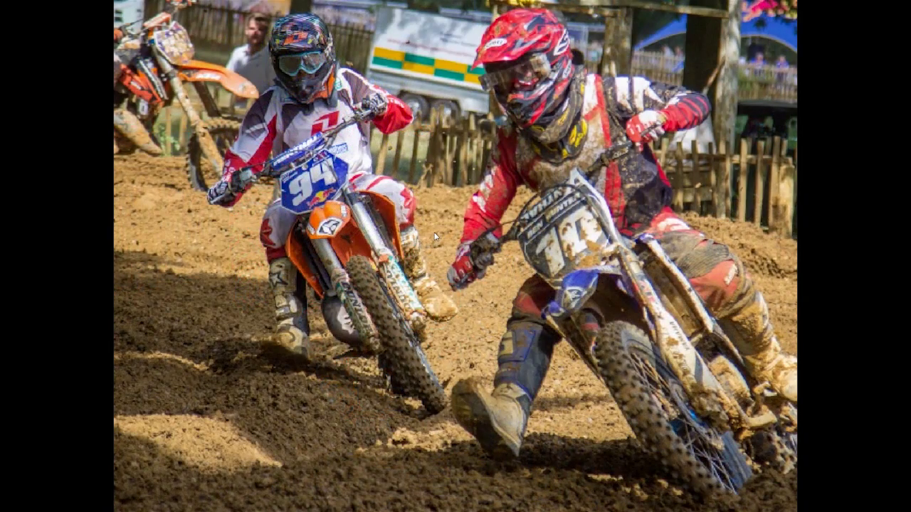
{"action": "key", "text": "Escape"}
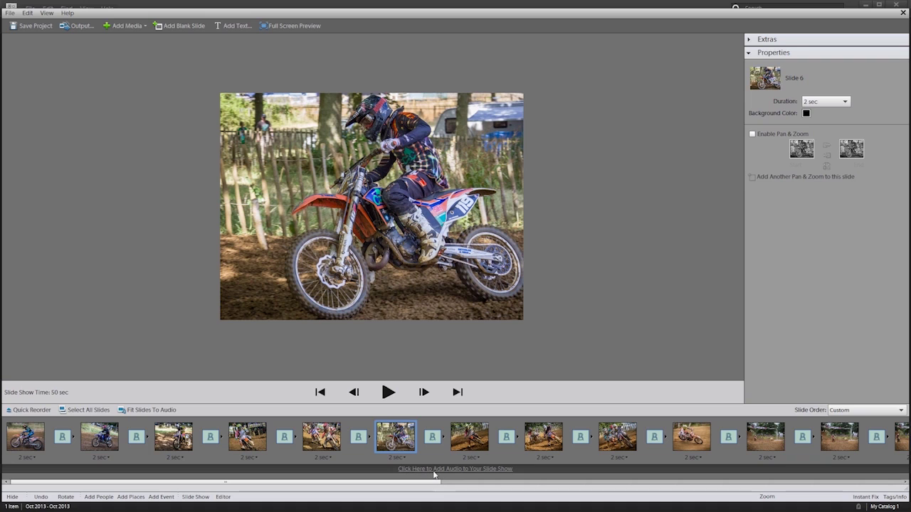
Add Music.wav from the Music library as the 00:42 soundtrack.
{"action": "left_click", "coordinate": [464, 468]}
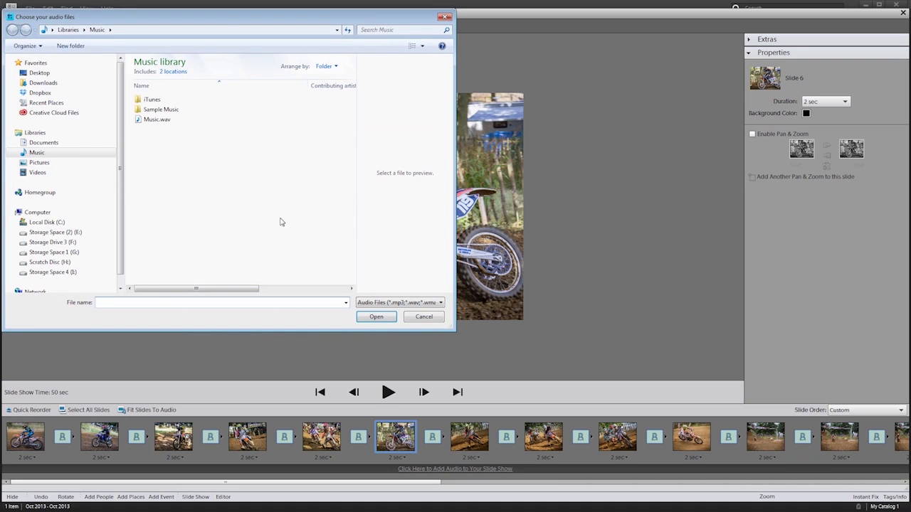
{"action": "left_click", "coordinate": [154, 120]}
{"action": "double_click", "coordinate": [155, 119]}
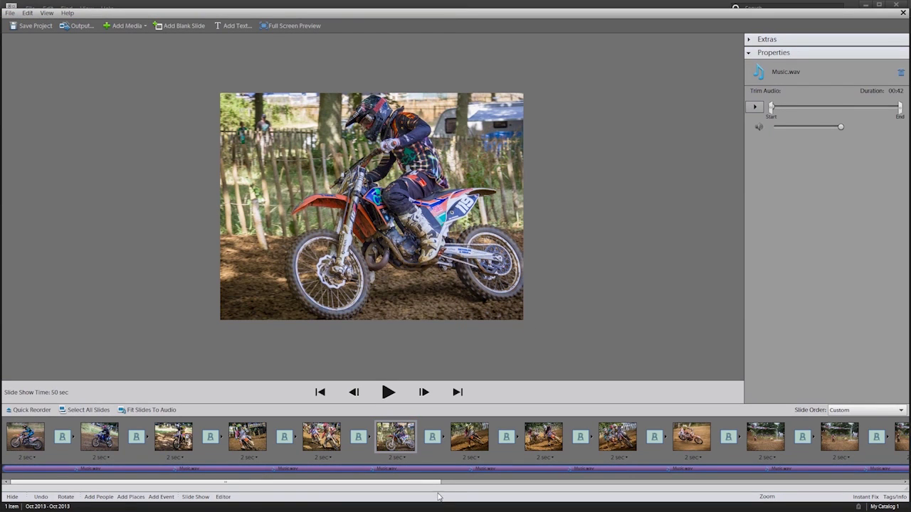
{"action": "left_click_drag", "start_coordinate": [428, 482], "coordinate": [780, 500]}
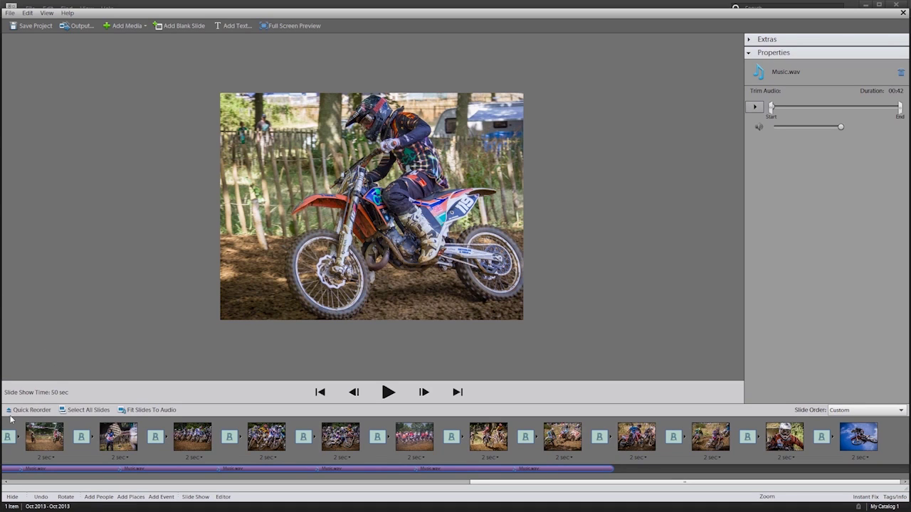
In the enlarged Quick Reorder grid, add two black blank slides at the start and end.
{"action": "left_click", "coordinate": [31, 410]}
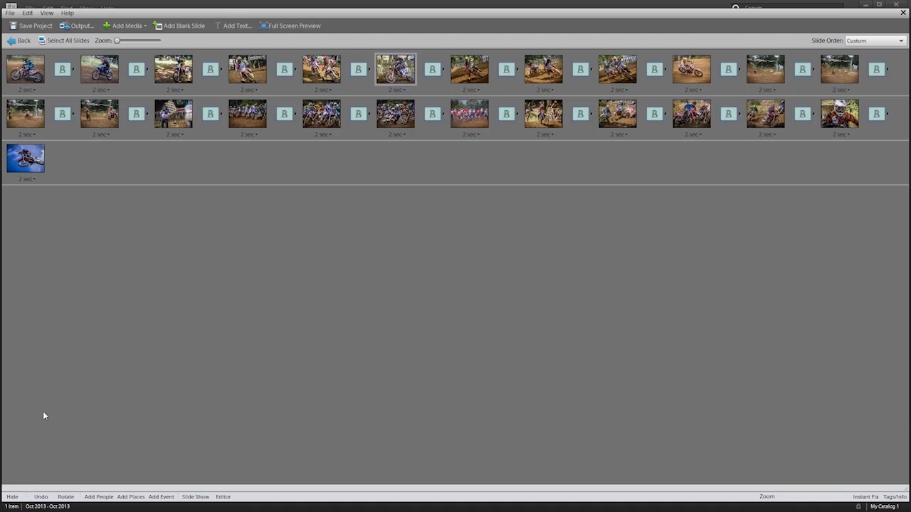
{"action": "left_click_drag", "start_coordinate": [116, 40], "coordinate": [133, 46]}
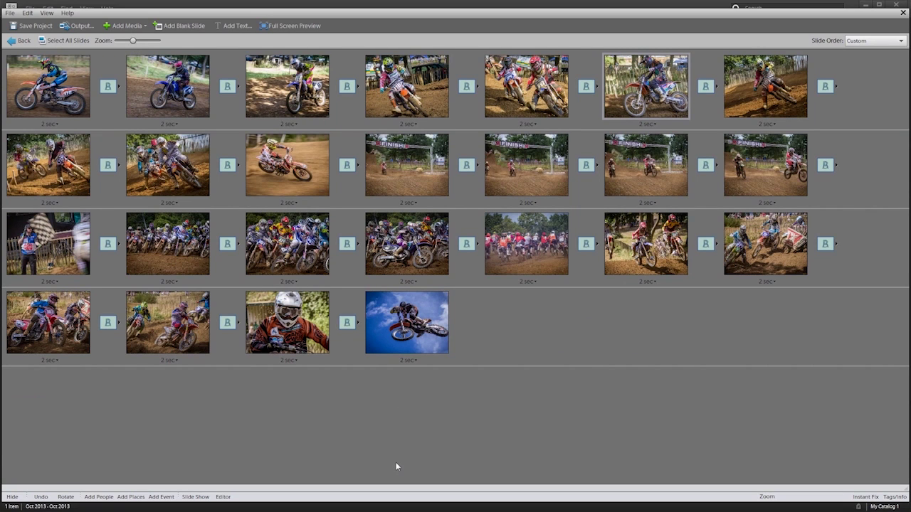
{"action": "left_click", "coordinate": [183, 27]}
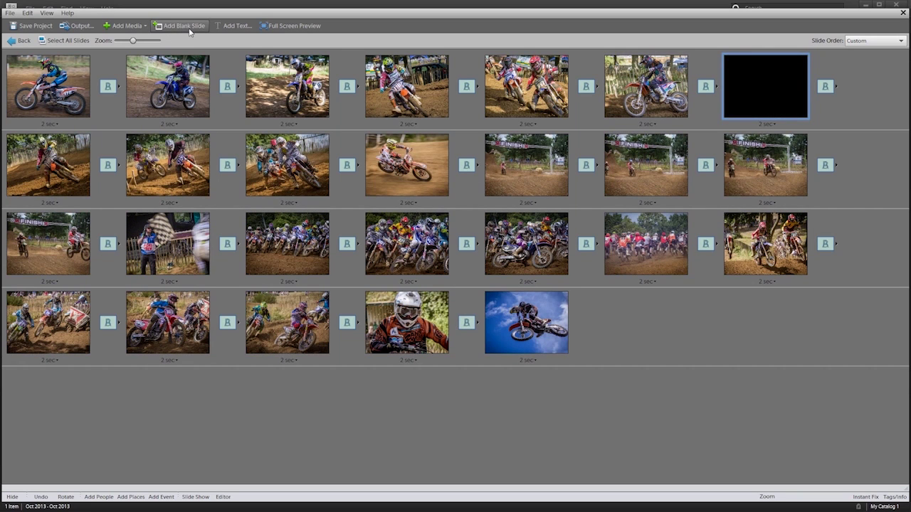
{"action": "left_click_drag", "start_coordinate": [751, 81], "coordinate": [42, 88]}
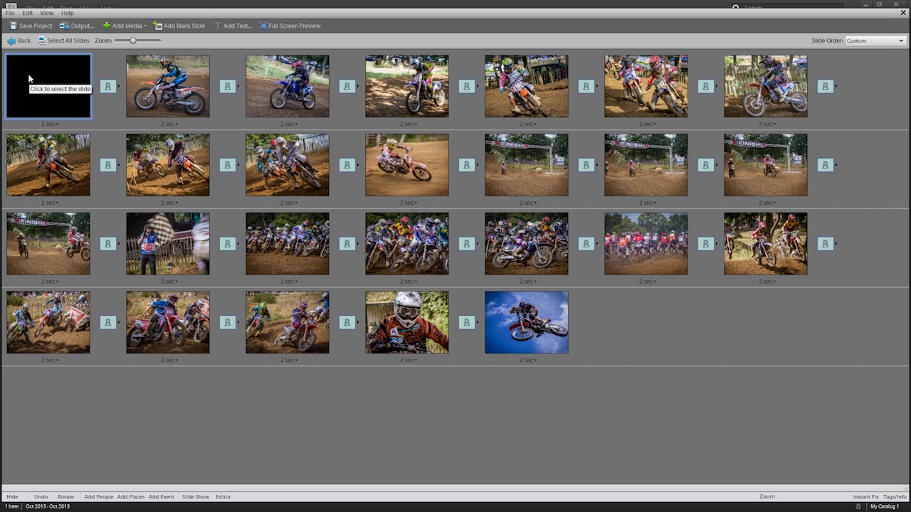
{"action": "left_click", "coordinate": [181, 26]}
{"action": "left_click_drag", "start_coordinate": [176, 79], "coordinate": [742, 323]}
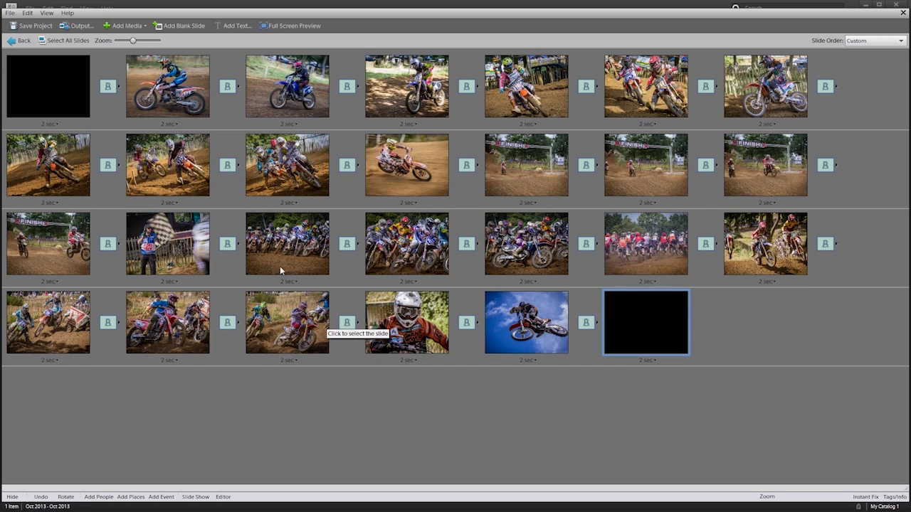
Move the race-start crowd shots to the beginning, right after the opening black slide.
{"action": "left_click_drag", "start_coordinate": [288, 258], "coordinate": [156, 89]}
{"action": "left_click_drag", "start_coordinate": [429, 254], "coordinate": [324, 125]}
{"action": "left_click_drag", "start_coordinate": [533, 243], "coordinate": [393, 116]}
{"action": "left_click_drag", "start_coordinate": [645, 244], "coordinate": [495, 111]}
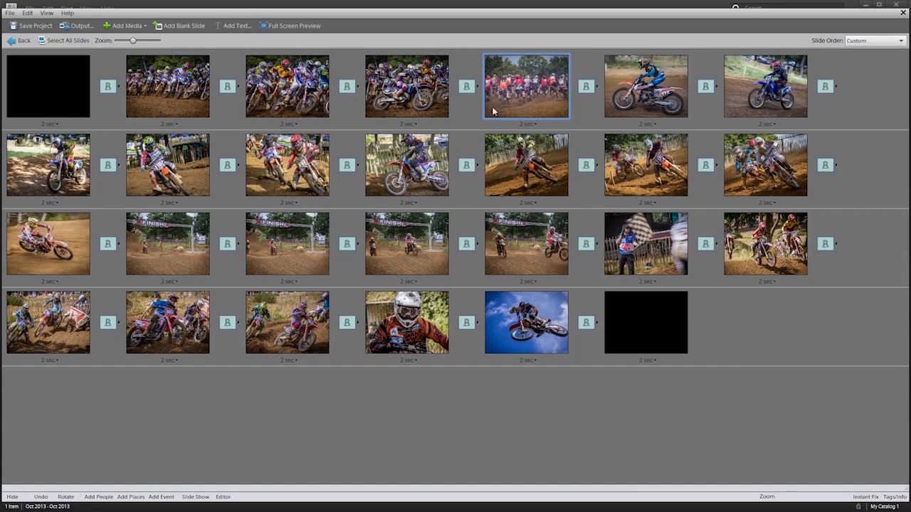
Place the chequered-flag slide before the ending black slide, with the four finish slides in the last row.
{"action": "left_click", "coordinate": [639, 236]}
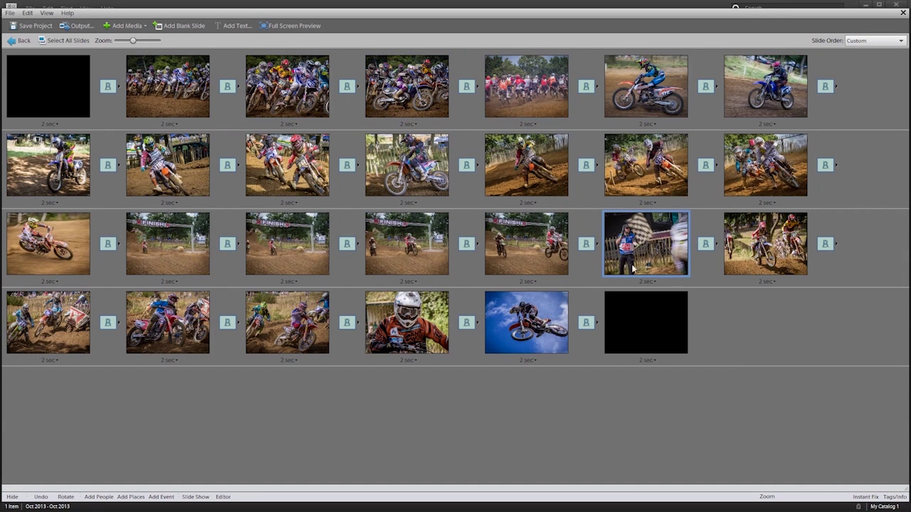
{"action": "left_click_drag", "start_coordinate": [642, 237], "coordinate": [611, 298]}
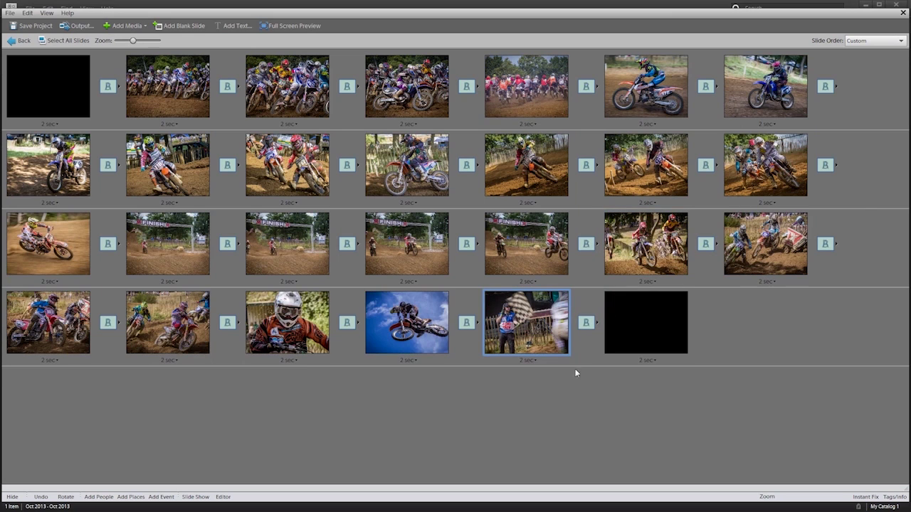
{"action": "left_click_drag", "start_coordinate": [499, 256], "coordinate": [466, 310]}
{"action": "left_click_drag", "start_coordinate": [407, 241], "coordinate": [359, 303]}
{"action": "left_click_drag", "start_coordinate": [281, 244], "coordinate": [228, 302]}
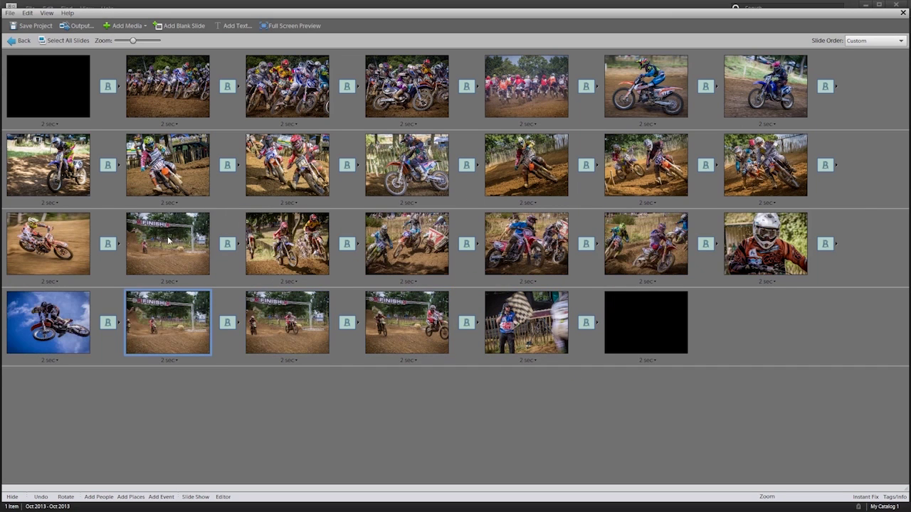
{"action": "left_click_drag", "start_coordinate": [135, 307], "coordinate": [135, 307]}
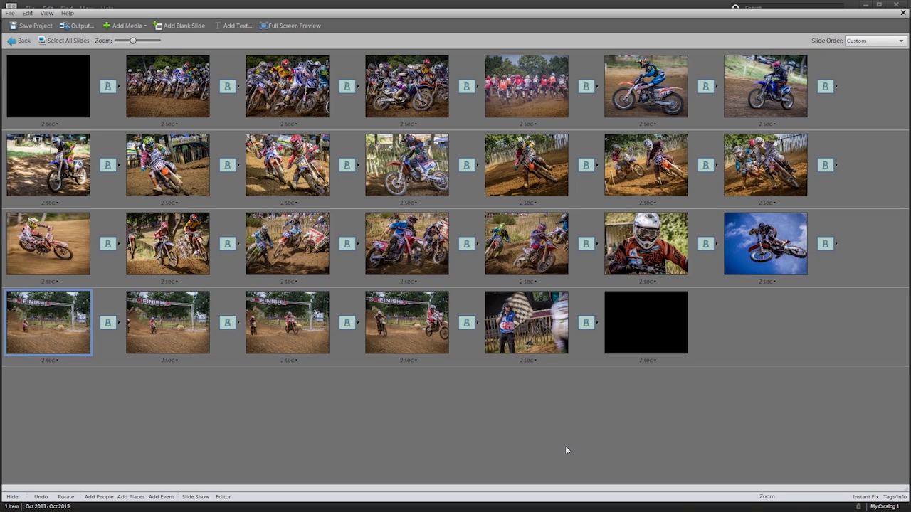
Rearrange the racing shots so the helmet close-up plays before the dusty-track rider.
{"action": "left_click_drag", "start_coordinate": [184, 247], "coordinate": [615, 92]}
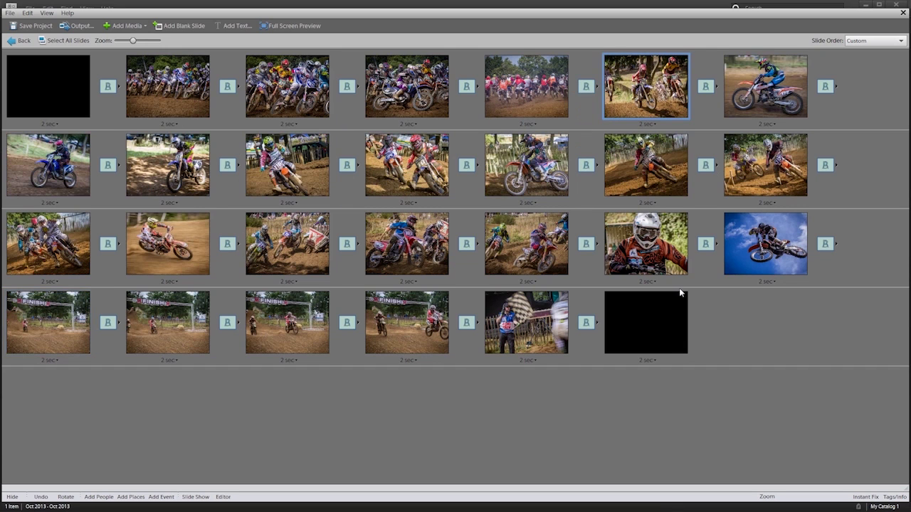
{"action": "left_click_drag", "start_coordinate": [414, 258], "coordinate": [688, 116]}
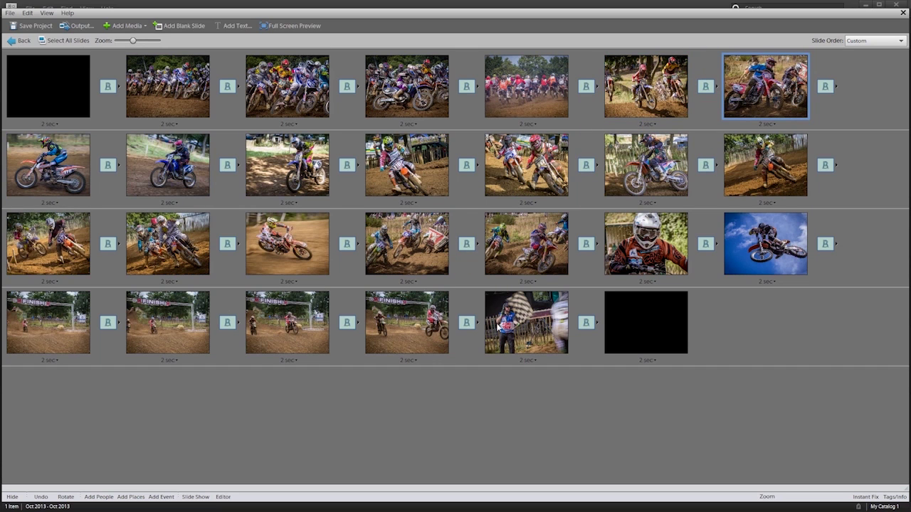
{"action": "left_click_drag", "start_coordinate": [538, 261], "coordinate": [752, 120]}
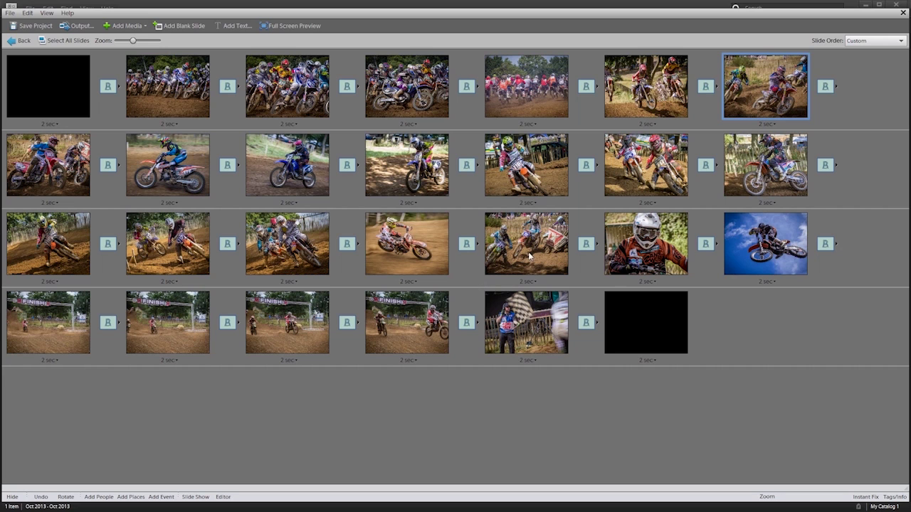
{"action": "left_click_drag", "start_coordinate": [534, 250], "coordinate": [138, 186]}
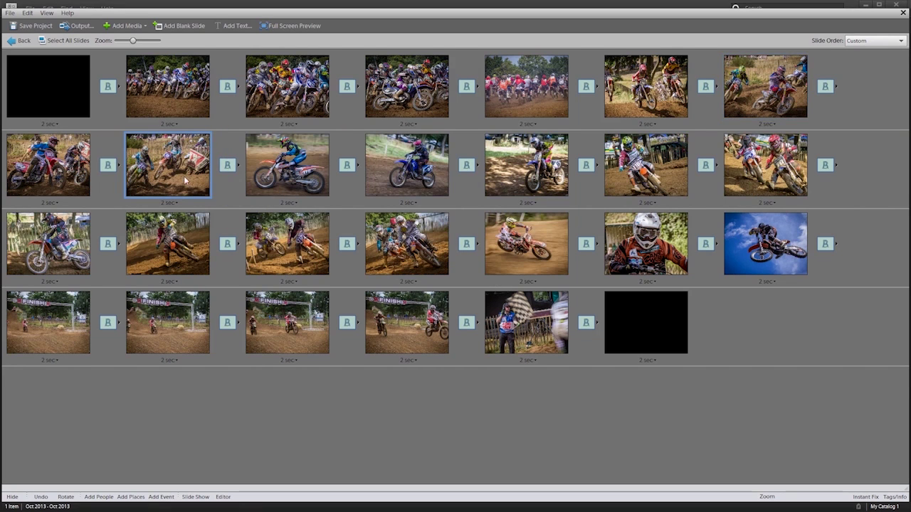
{"action": "left_click_drag", "start_coordinate": [297, 249], "coordinate": [265, 207]}
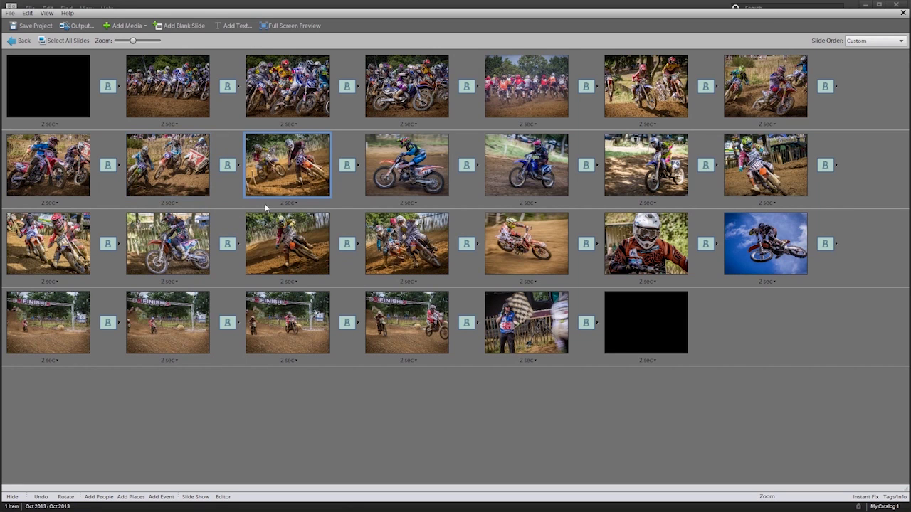
{"action": "left_click_drag", "start_coordinate": [427, 269], "coordinate": [384, 200]}
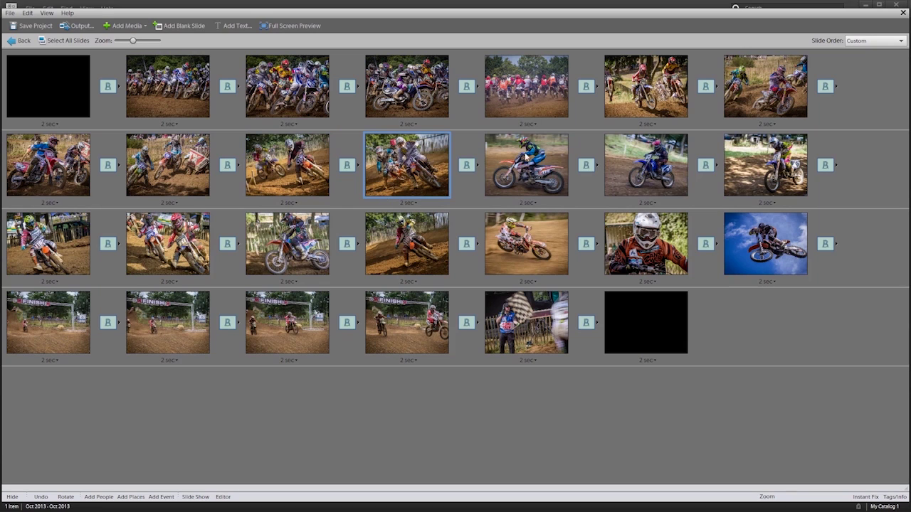
{"action": "left_click_drag", "start_coordinate": [639, 184], "coordinate": [491, 162]}
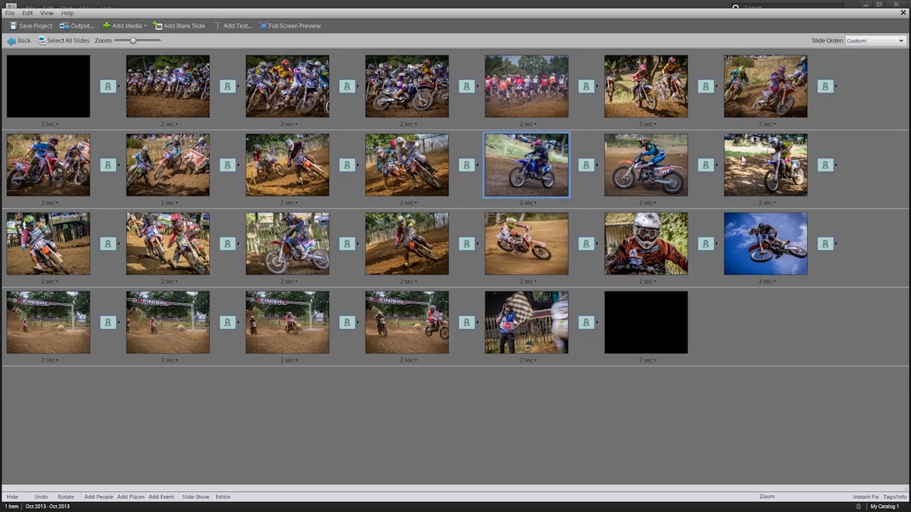
{"action": "left_click_drag", "start_coordinate": [778, 189], "coordinate": [612, 165]}
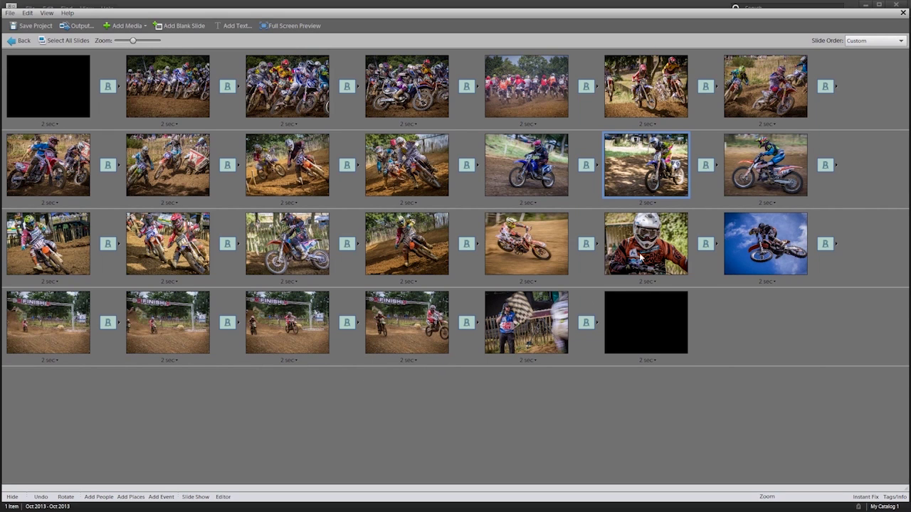
{"action": "left_click_drag", "start_coordinate": [648, 261], "coordinate": [515, 245]}
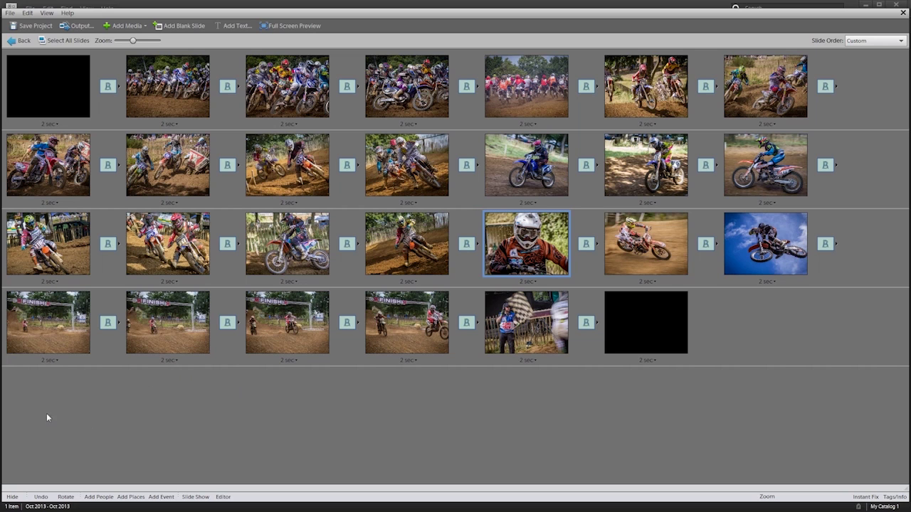
{"action": "left_click", "coordinate": [55, 360]}
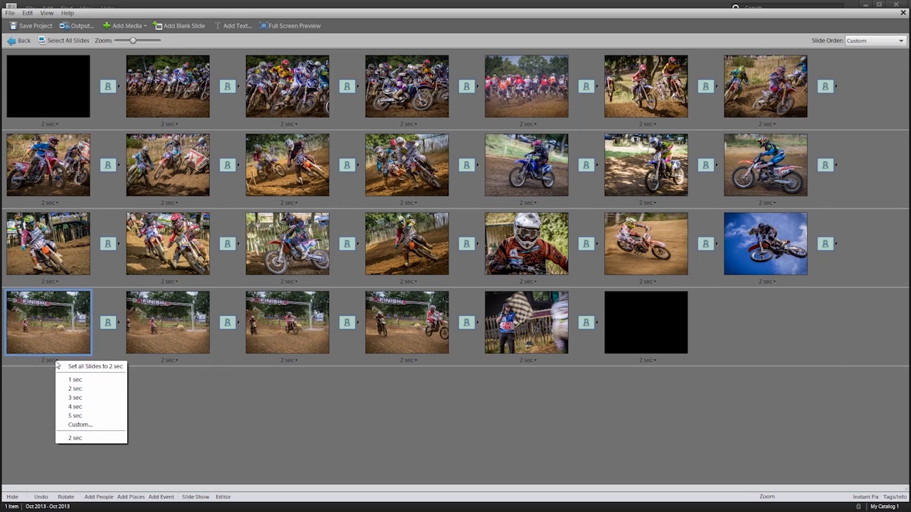
Set the four finish slides to 0.5, 0.5, 0.5 and 1 sec.
{"action": "left_click", "coordinate": [75, 424]}
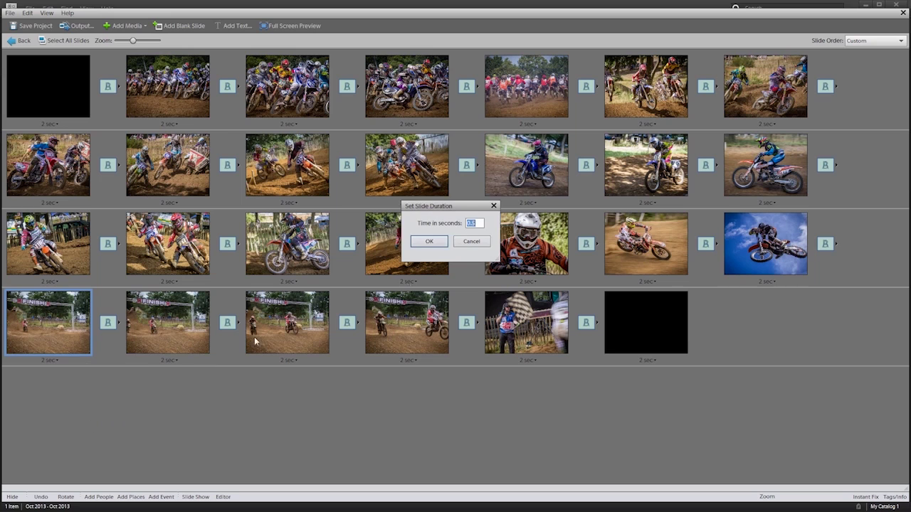
{"action": "left_click", "coordinate": [431, 247]}
{"action": "left_click", "coordinate": [177, 360]}
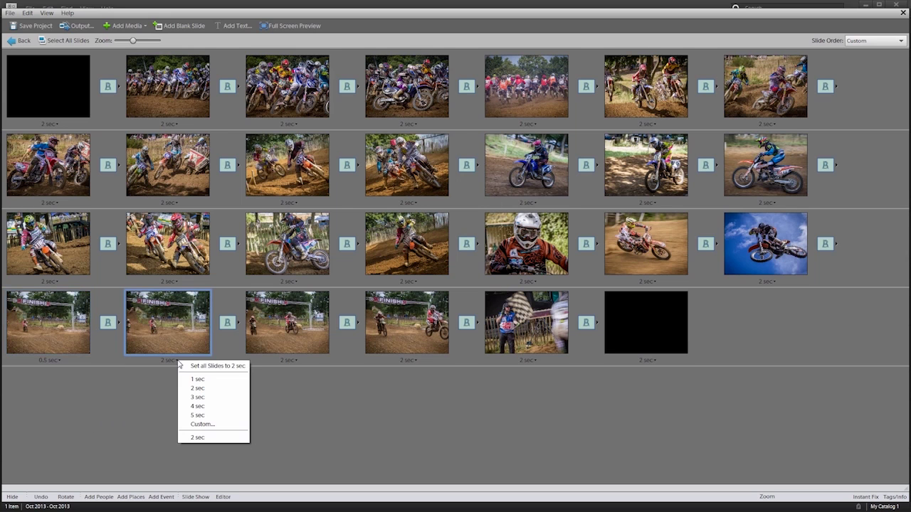
{"action": "left_click", "coordinate": [215, 426]}
{"action": "left_click", "coordinate": [429, 241]}
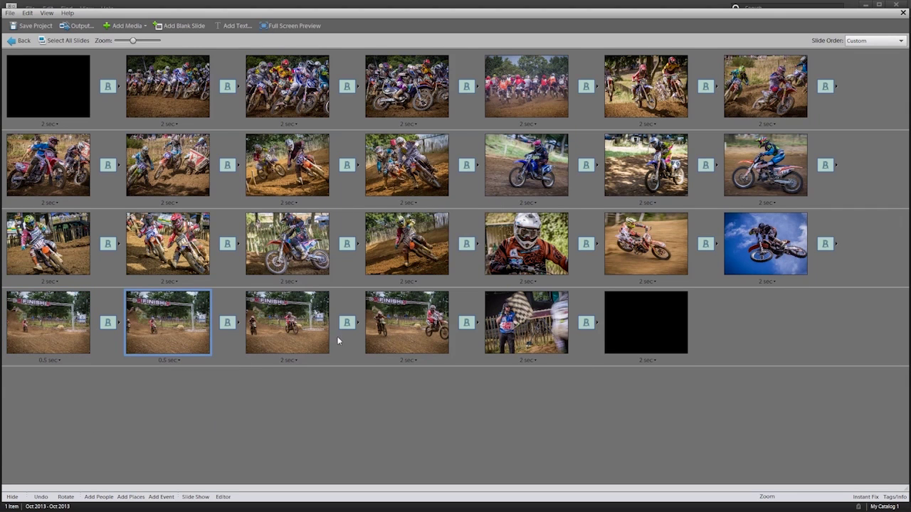
{"action": "left_click", "coordinate": [296, 361]}
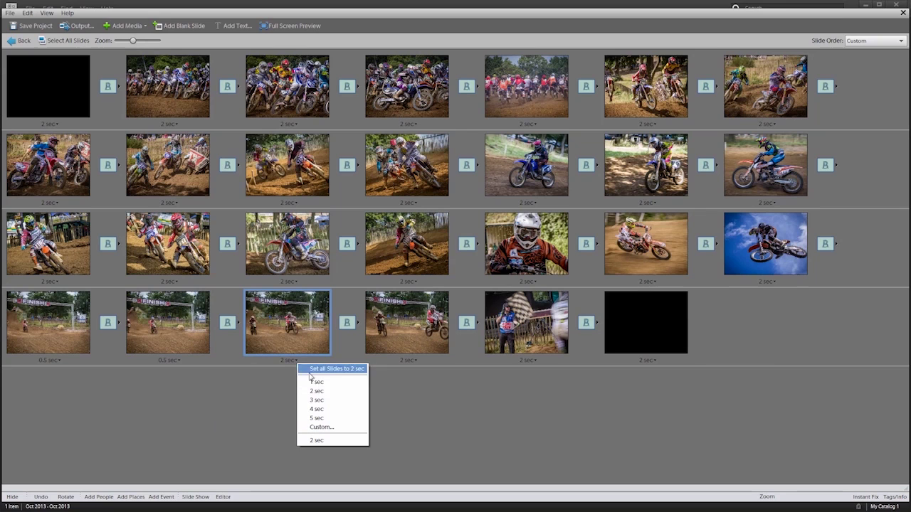
{"action": "left_click", "coordinate": [322, 427]}
{"action": "left_click", "coordinate": [431, 242]}
{"action": "left_click", "coordinate": [414, 360]}
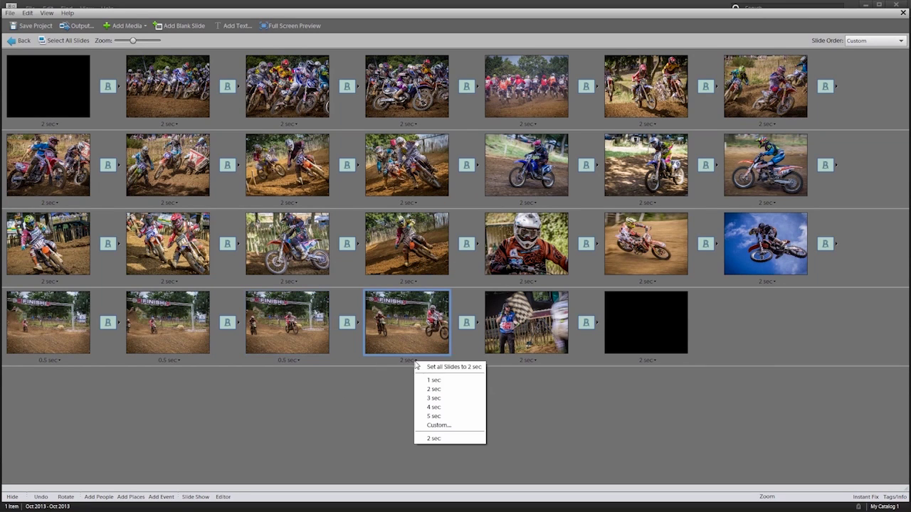
{"action": "left_click", "coordinate": [432, 379]}
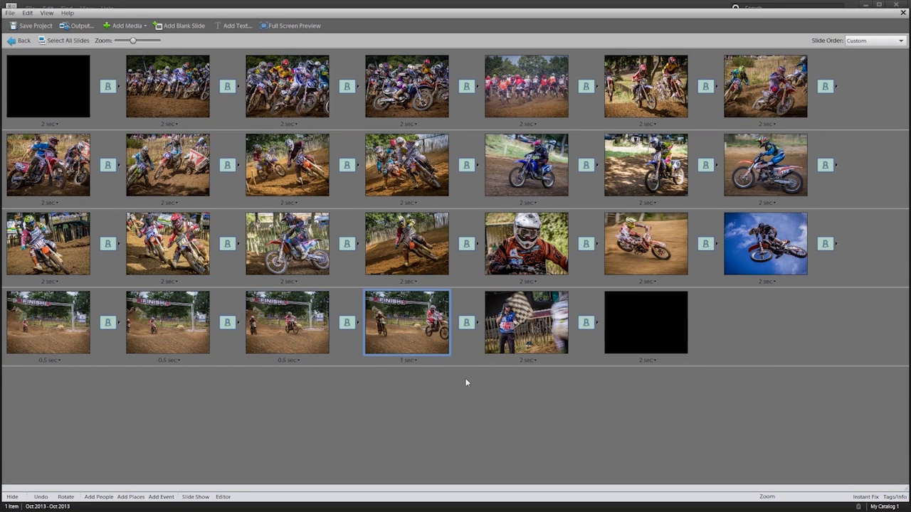
Set the transitions between the finish slides to None and make the flag slide 3 sec.
{"action": "left_click", "coordinate": [108, 323]}
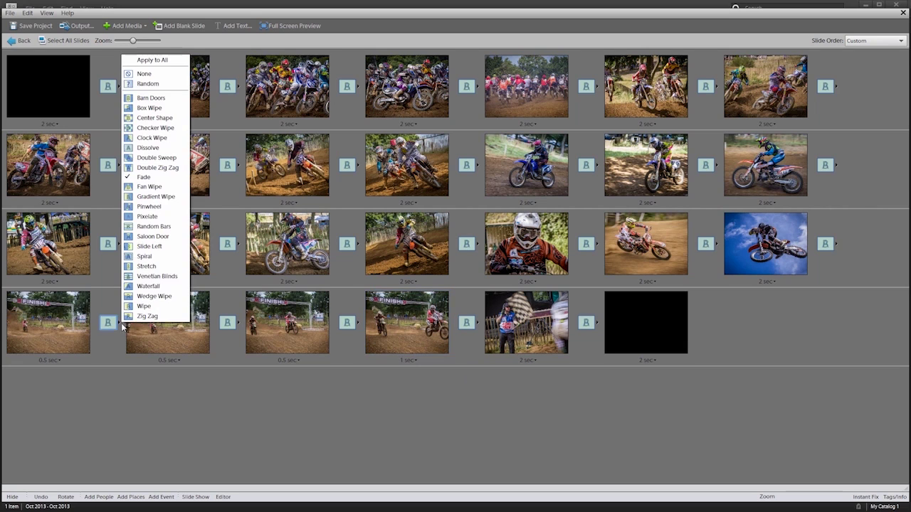
{"action": "left_click", "coordinate": [149, 76]}
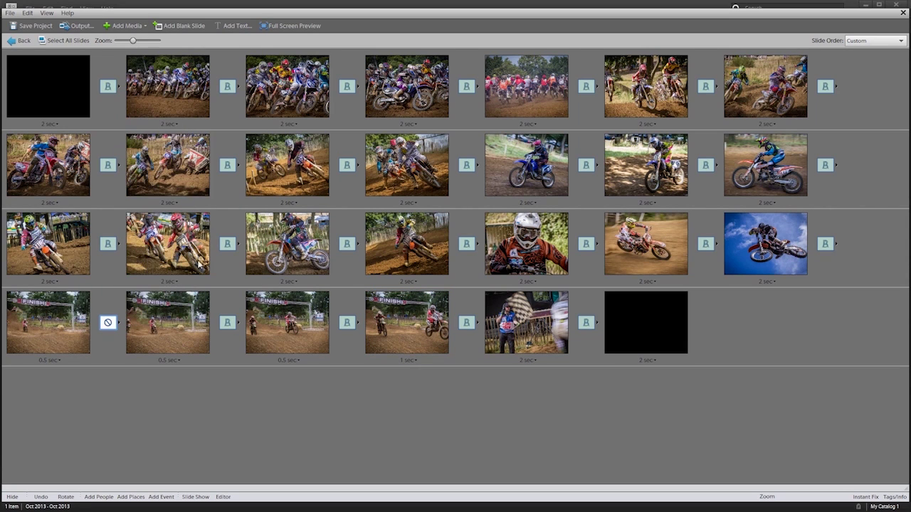
{"action": "left_click", "coordinate": [238, 323]}
{"action": "left_click", "coordinate": [261, 76]}
{"action": "left_click", "coordinate": [359, 324]}
{"action": "left_click", "coordinate": [381, 73]}
{"action": "left_click", "coordinate": [533, 360]}
{"action": "left_click", "coordinate": [556, 397]}
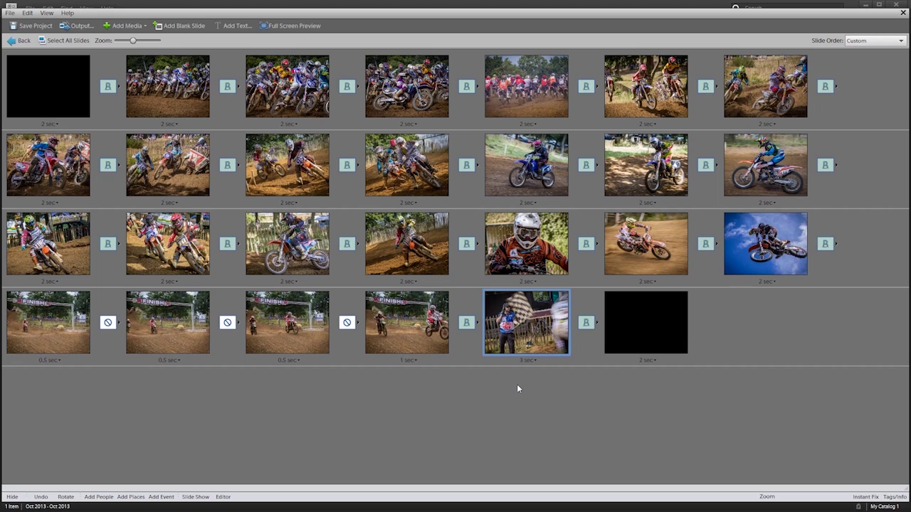
Delete the blue mid-air jump slide and slide 20, the cornering rider.
{"action": "left_click", "coordinate": [17, 42]}
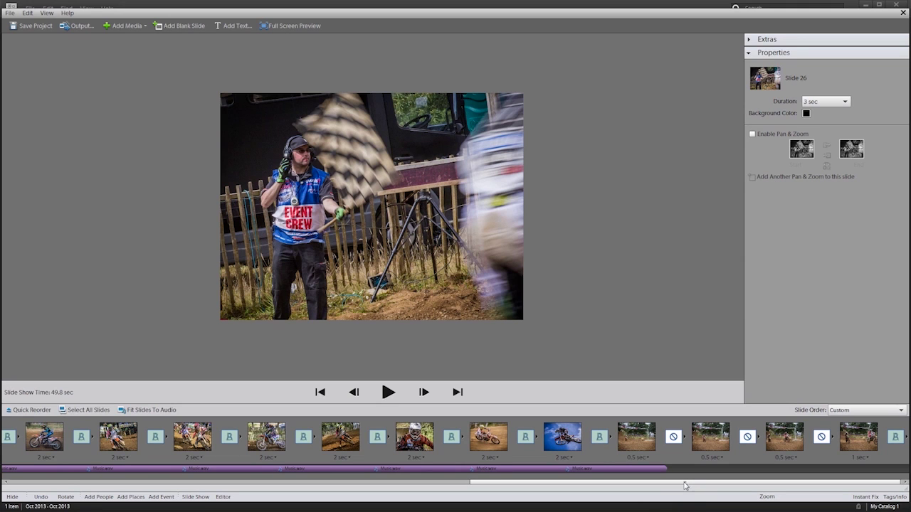
{"action": "left_click_drag", "start_coordinate": [684, 486], "coordinate": [632, 484]}
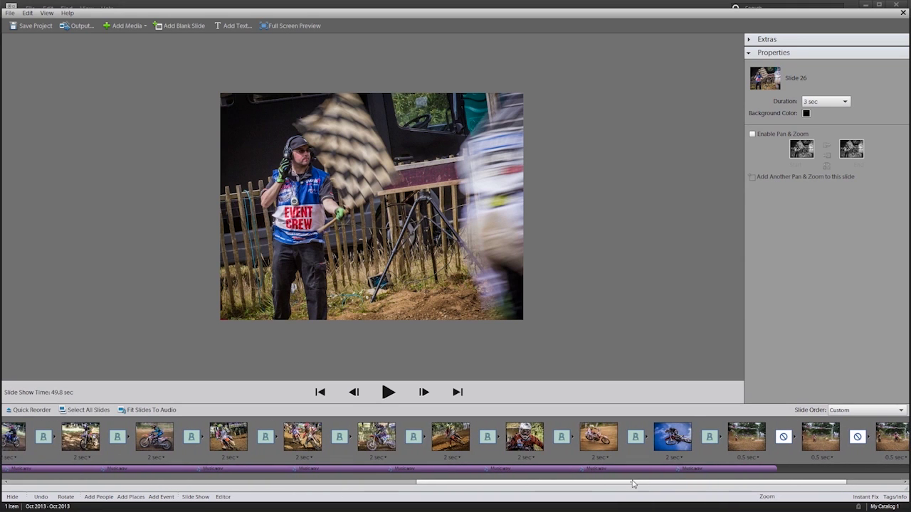
{"action": "left_click", "coordinate": [670, 443]}
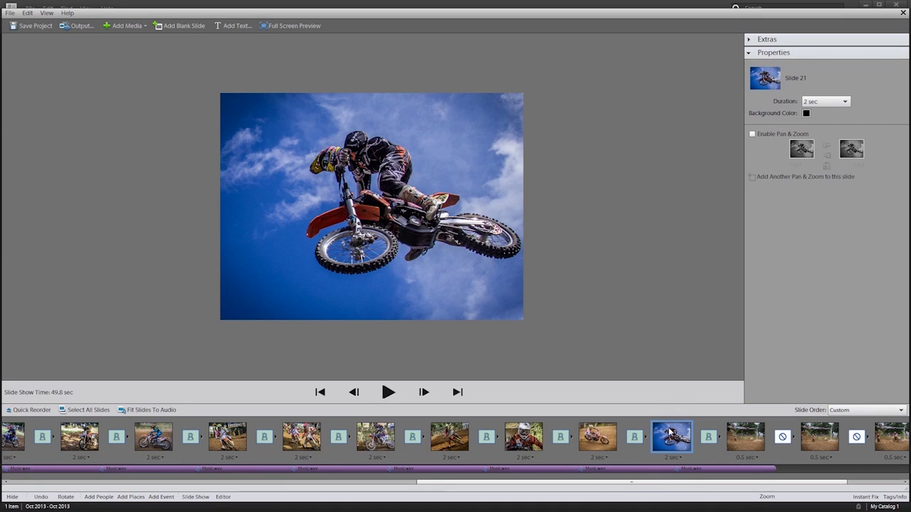
{"action": "right_click", "coordinate": [669, 432]}
{"action": "left_click", "coordinate": [687, 434]}
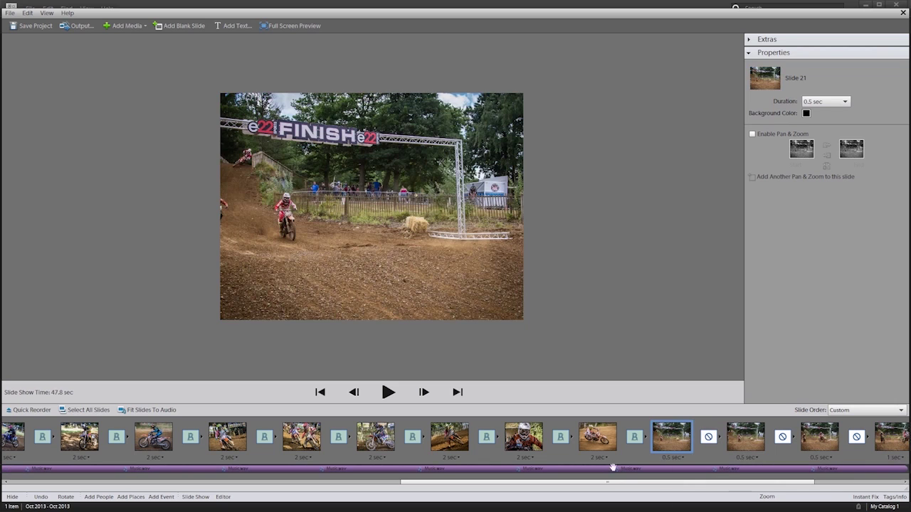
{"action": "left_click", "coordinate": [600, 434]}
{"action": "right_click", "coordinate": [602, 426]}
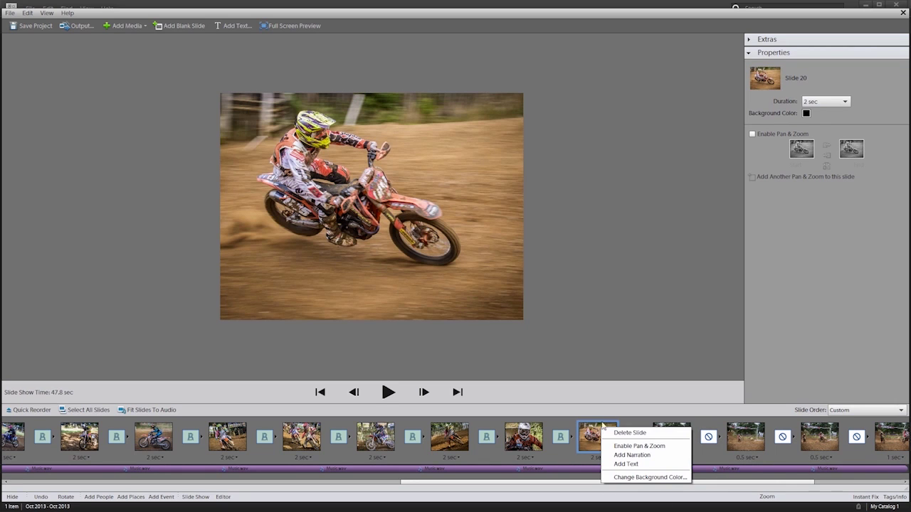
{"action": "left_click", "coordinate": [627, 433]}
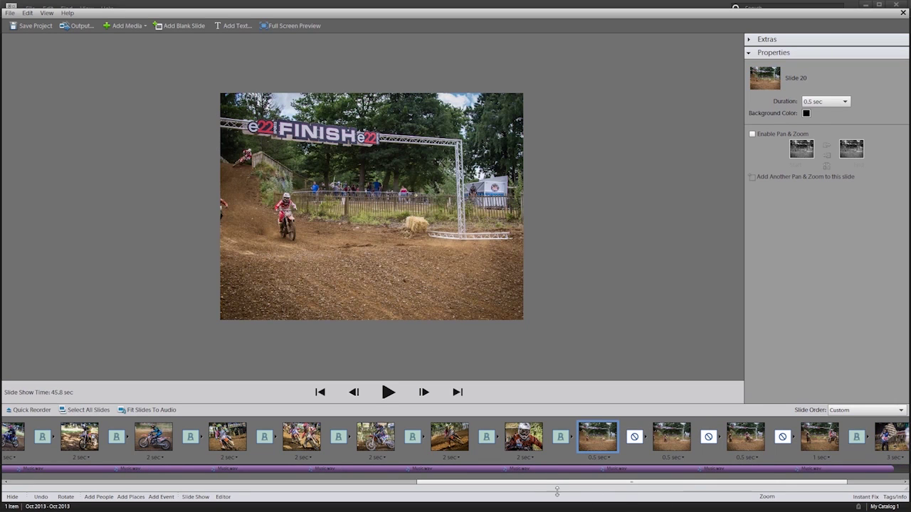
Delete slides 11 and 12, bringing the show to 41.8 sec, and select the event-crew slide.
{"action": "left_click_drag", "start_coordinate": [631, 482], "coordinate": [503, 480]}
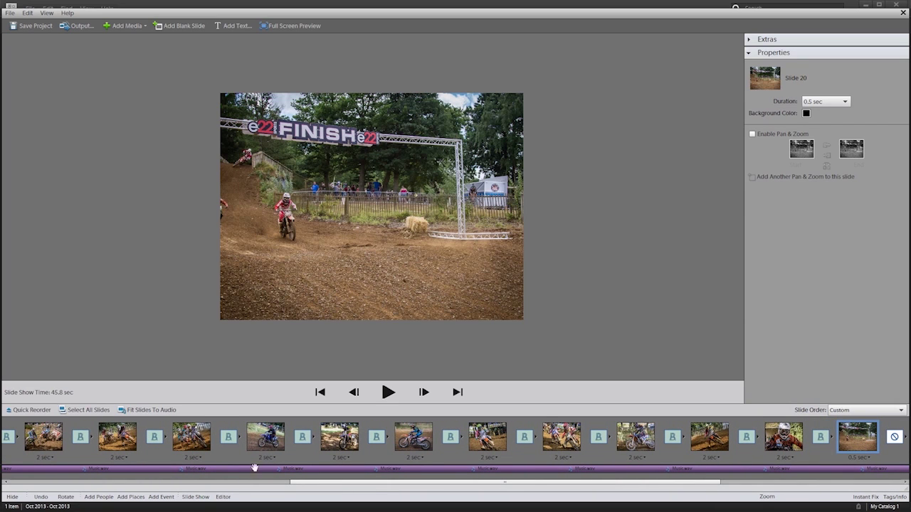
{"action": "right_click", "coordinate": [195, 436]}
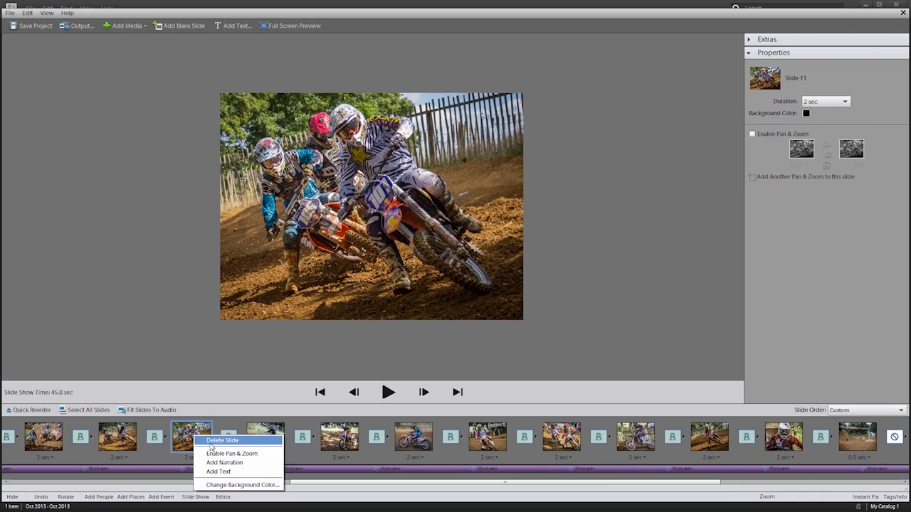
{"action": "left_click", "coordinate": [212, 441]}
{"action": "left_click", "coordinate": [266, 444]}
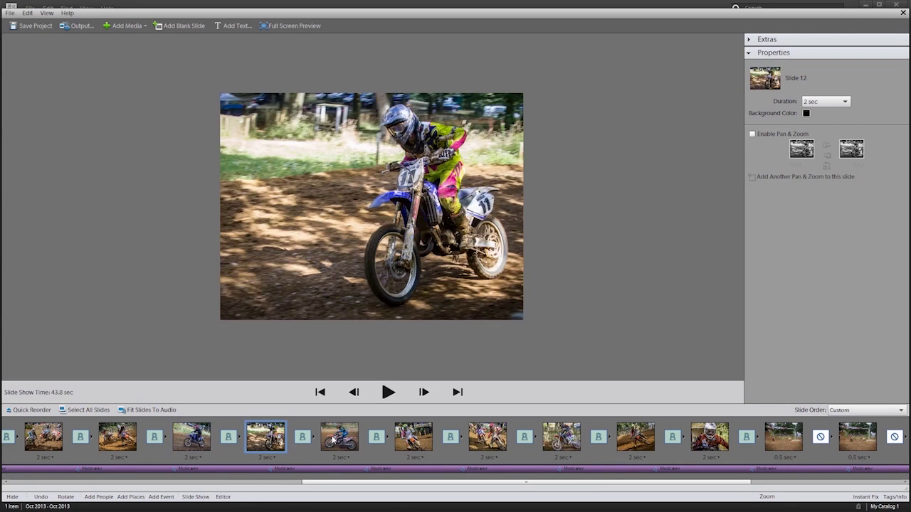
{"action": "right_click", "coordinate": [270, 439]}
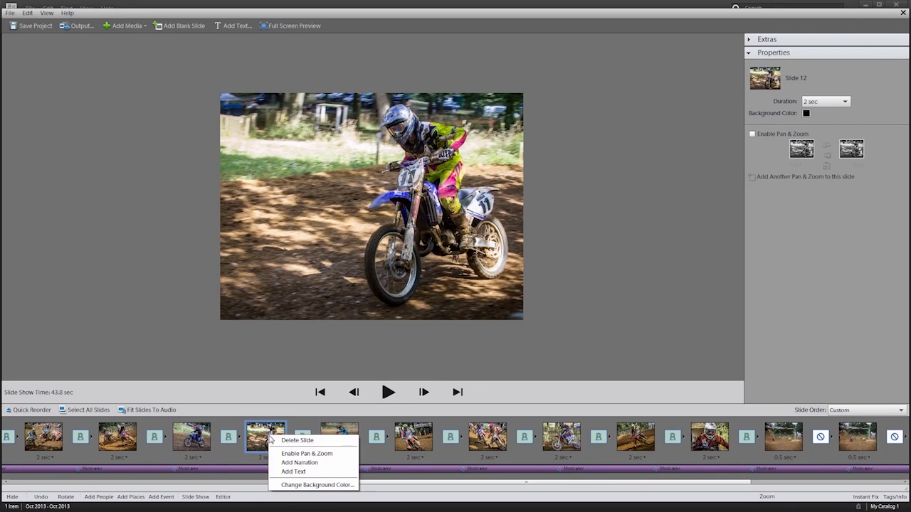
{"action": "left_click", "coordinate": [297, 439]}
{"action": "left_click_drag", "start_coordinate": [547, 485], "coordinate": [688, 492]}
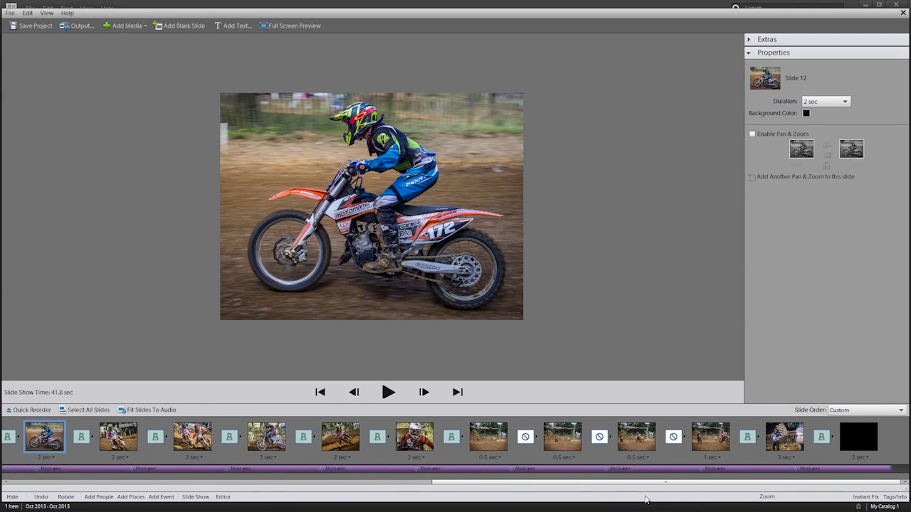
{"action": "left_click", "coordinate": [785, 443]}
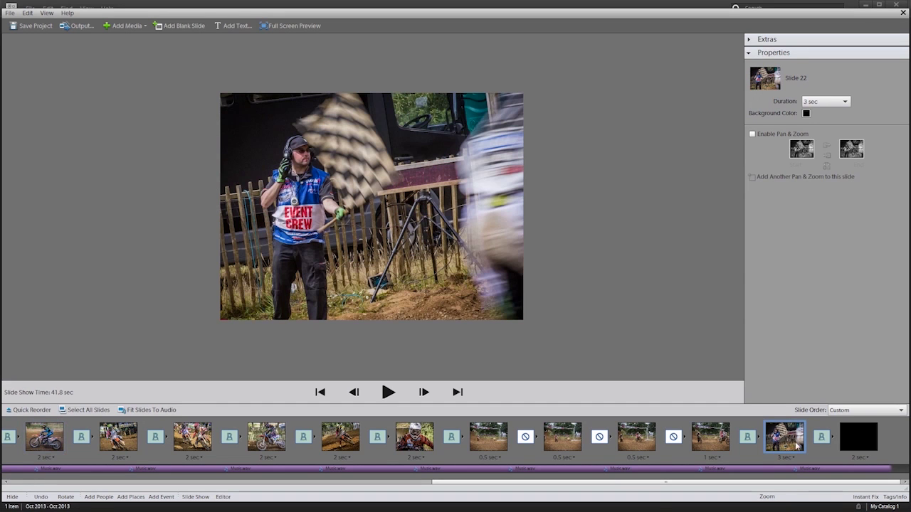
{"action": "left_click", "coordinate": [294, 26]}
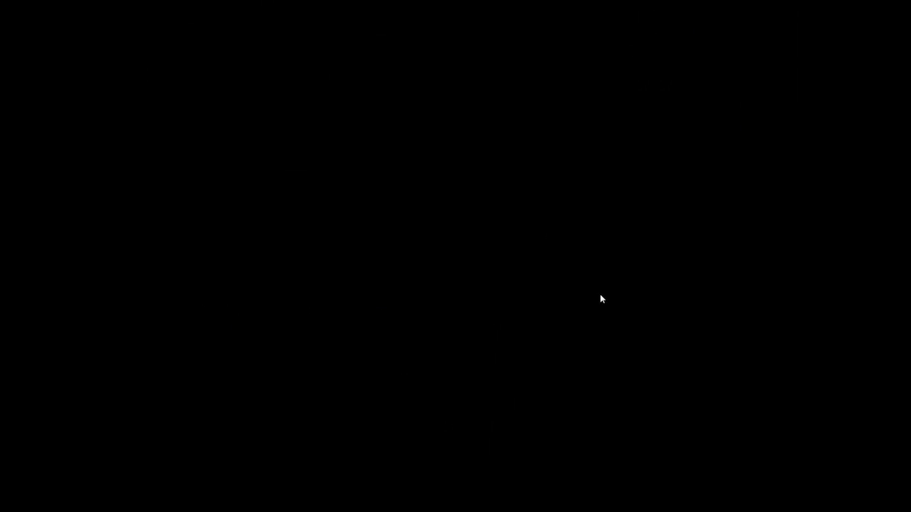
{"action": "key", "text": "Escape"}
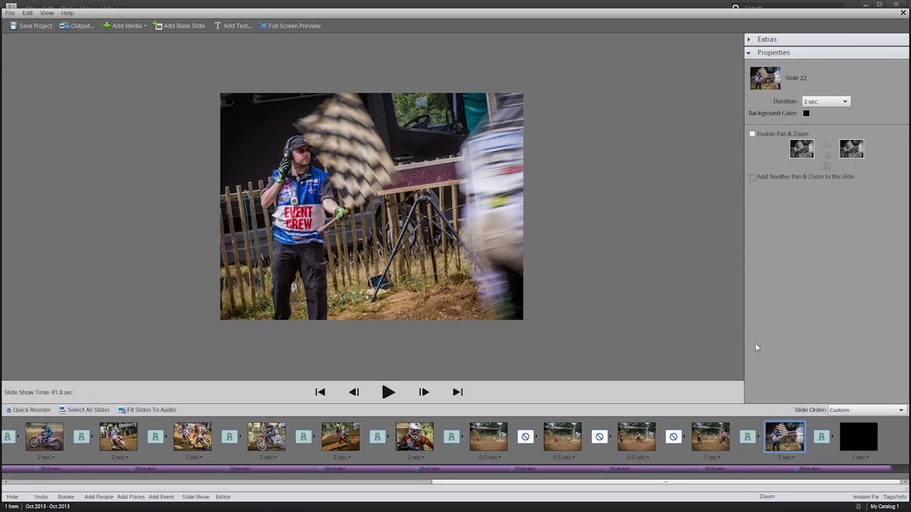
Pan & zoom the event-crew slide from nearly the full photo to a tight frame on the flag marshal.
{"action": "left_click", "coordinate": [752, 135]}
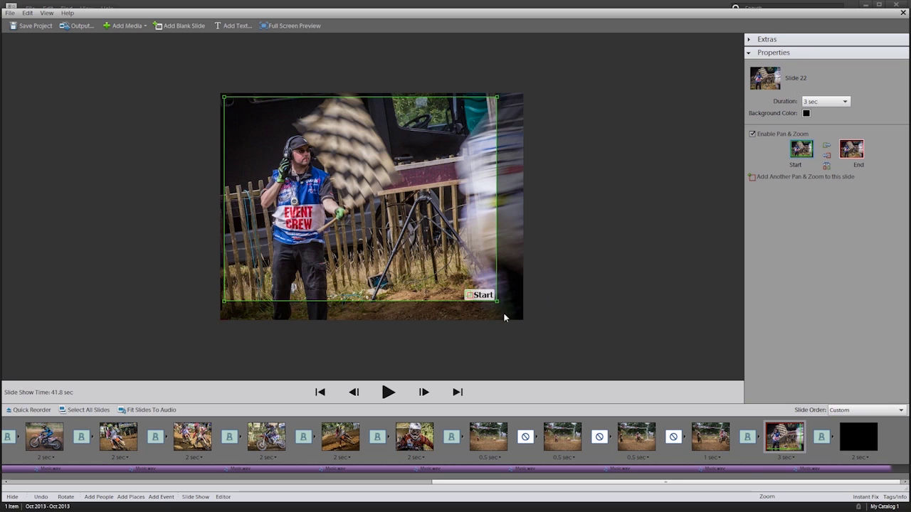
{"action": "left_click_drag", "start_coordinate": [496, 301], "coordinate": [518, 317]}
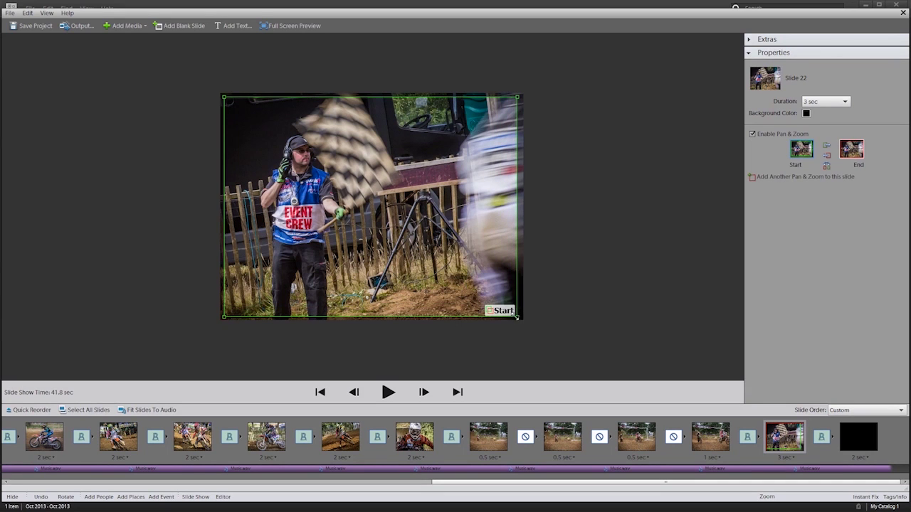
{"action": "left_click", "coordinate": [852, 150]}
{"action": "left_click_drag", "start_coordinate": [520, 318], "coordinate": [464, 261]}
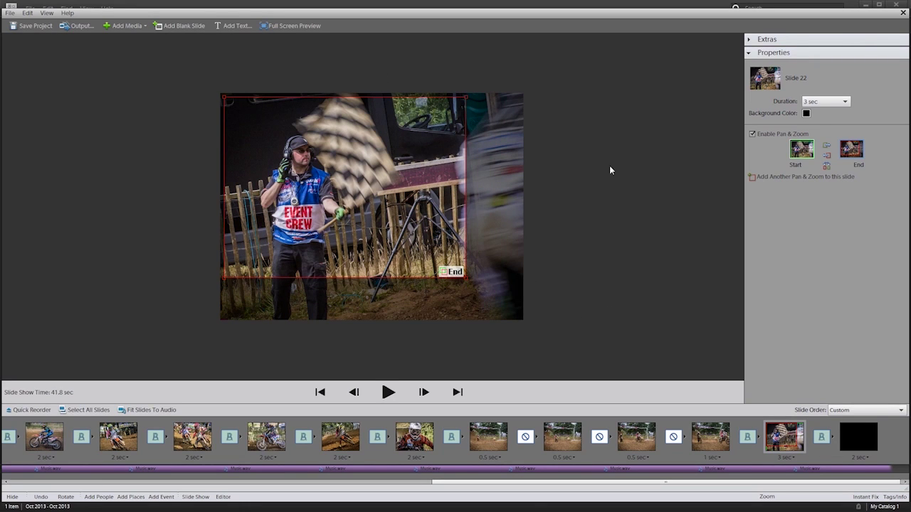
{"action": "left_click", "coordinate": [78, 26]}
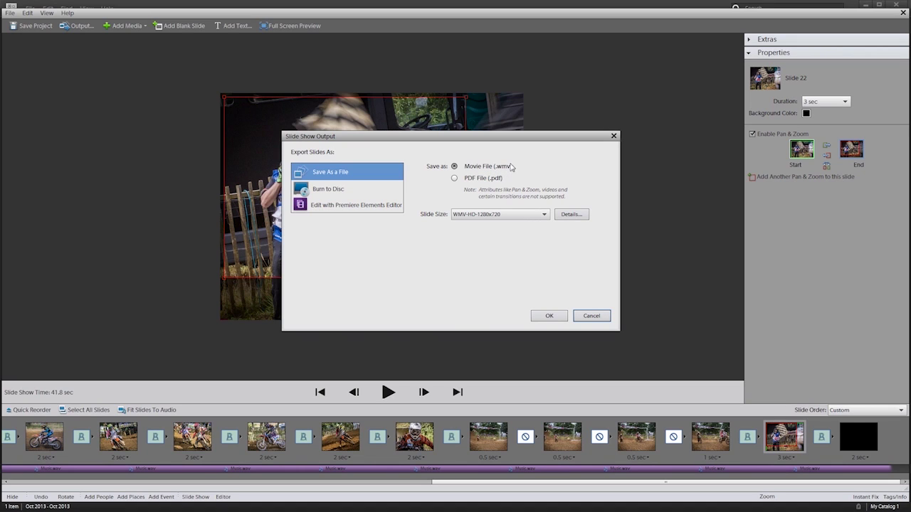
Export the slide show as a WMV-HD-1280x720 movie file named 'Adorama MotoX'.
{"action": "left_click", "coordinate": [525, 214]}
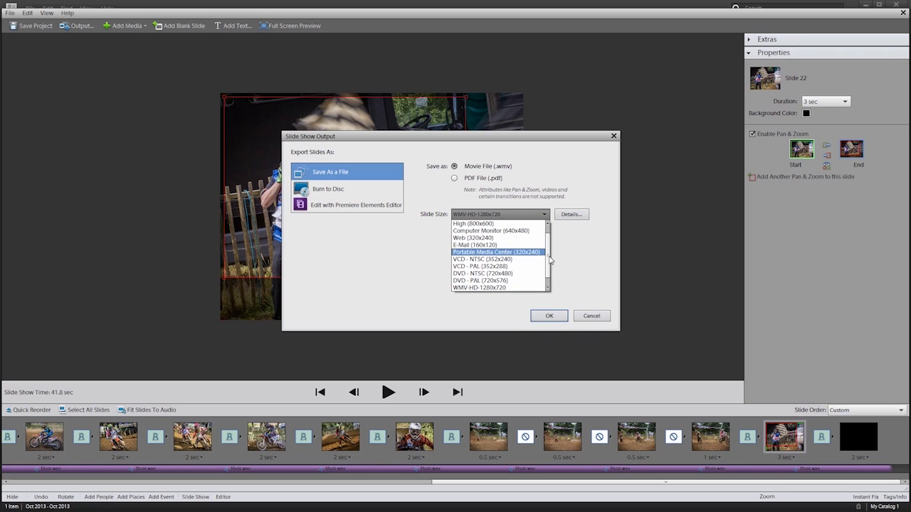
{"action": "scroll", "coordinate": [550, 260], "scroll_direction": "down", "scroll_amount": 1}
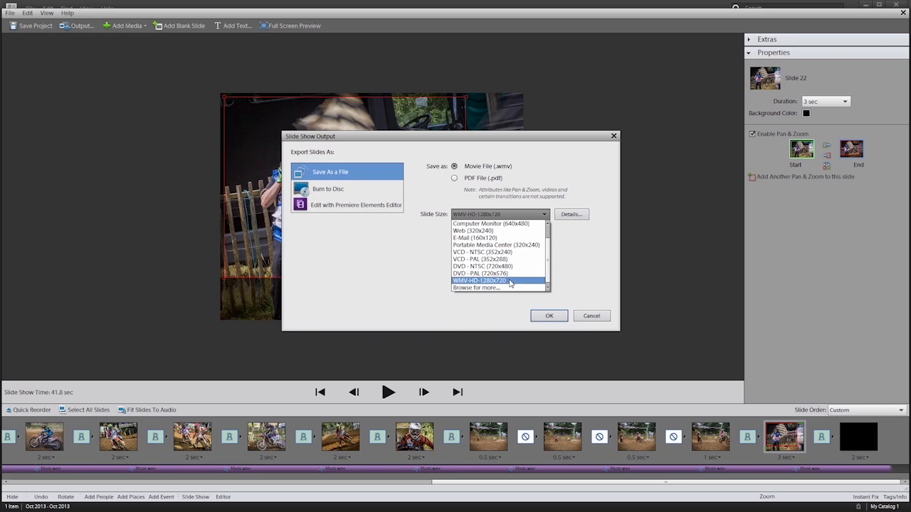
{"action": "left_click", "coordinate": [509, 280]}
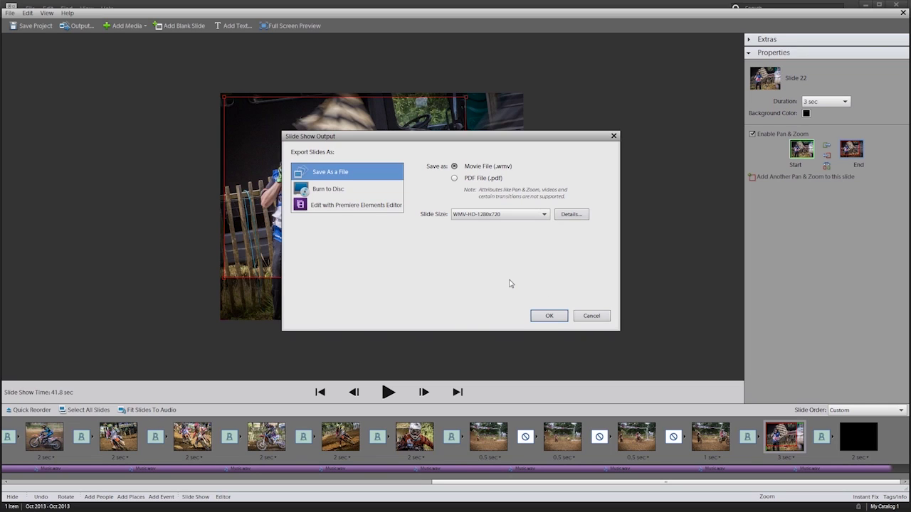
{"action": "left_click", "coordinate": [546, 317]}
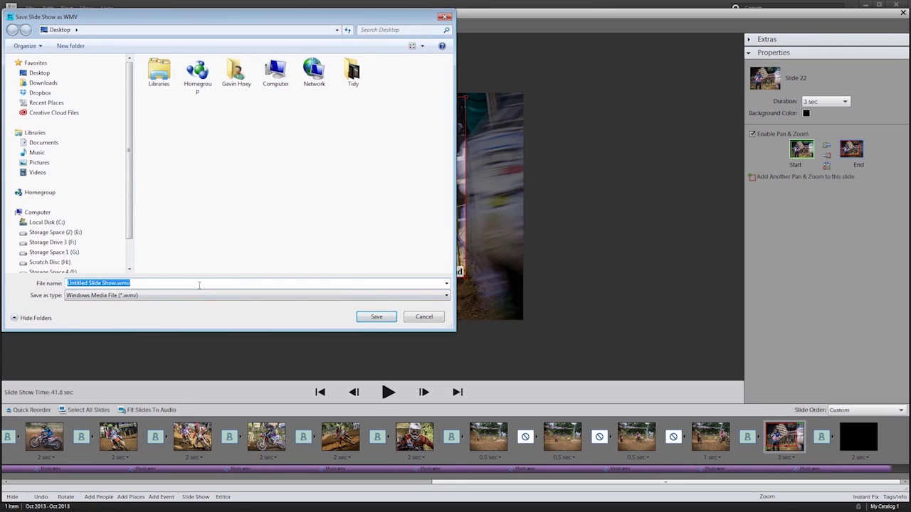
{"action": "type", "text": "Ad"}
{"action": "type", "text": "ob"}
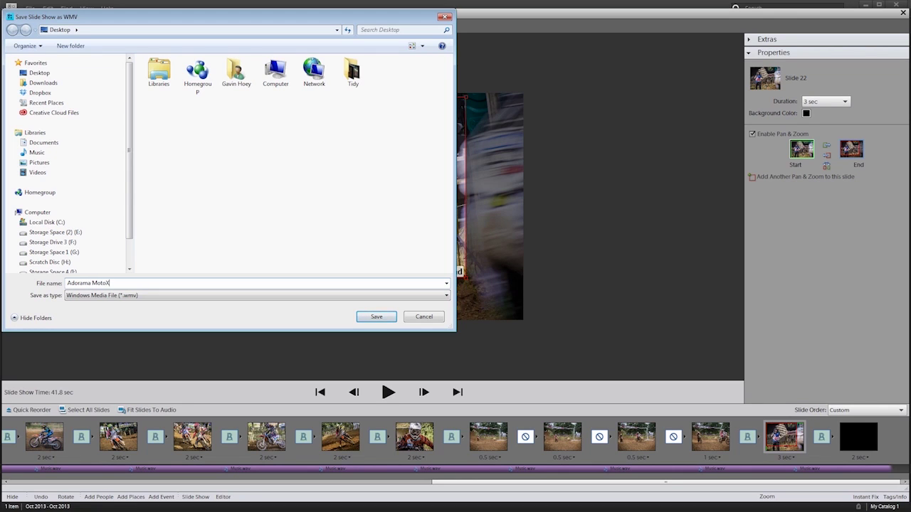
{"action": "type", "text": "MotoX"}
{"action": "left_click", "coordinate": [376, 317]}
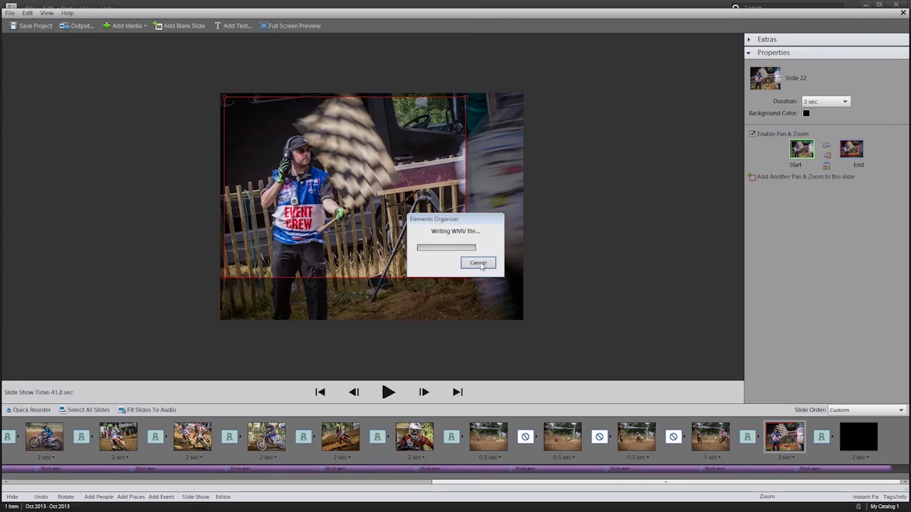